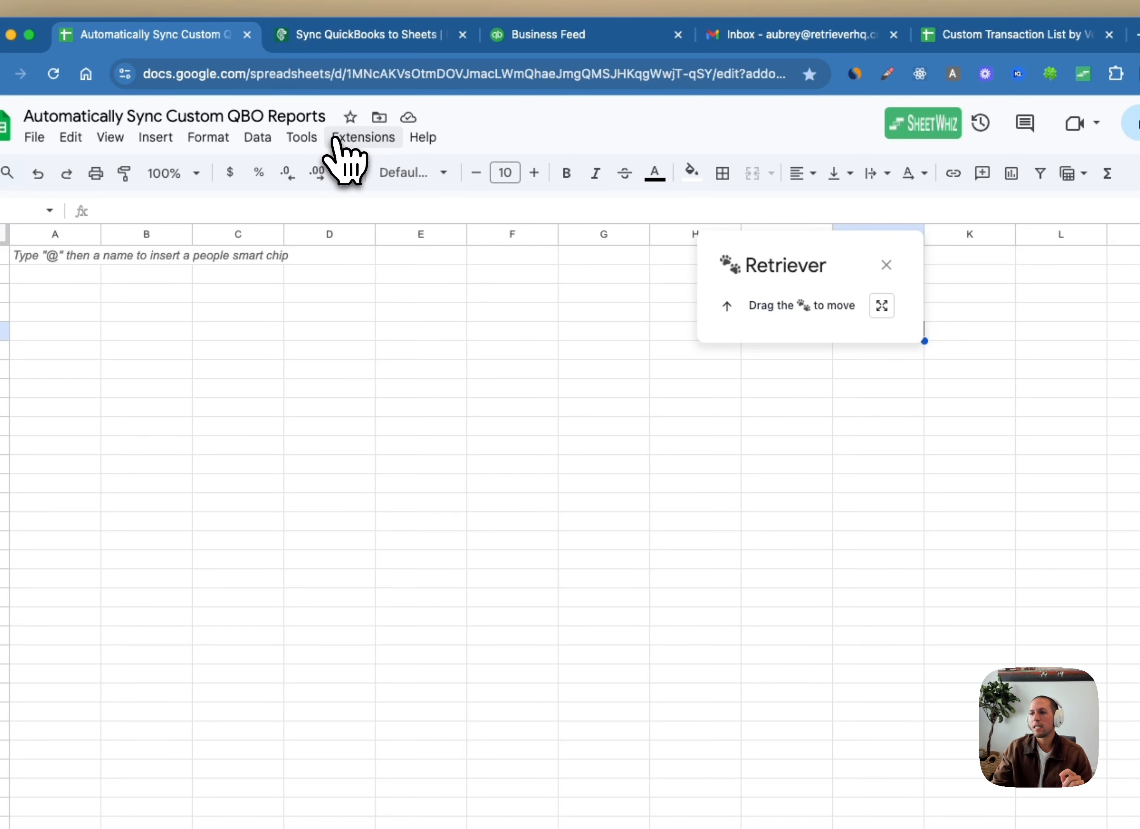
# - Expand the Retriever add-on panel to full size and move it over the middle of the sheet
pyautogui.click(338, 140)
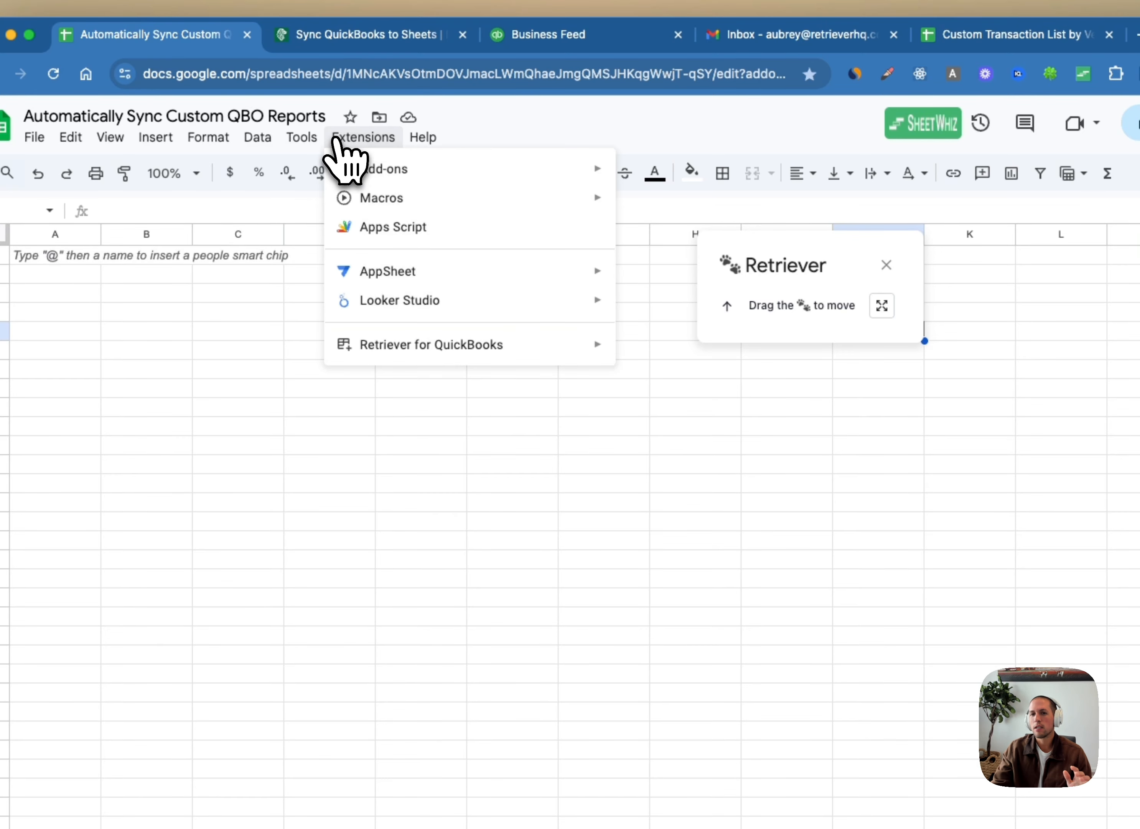
pyautogui.moveTo(471, 334)
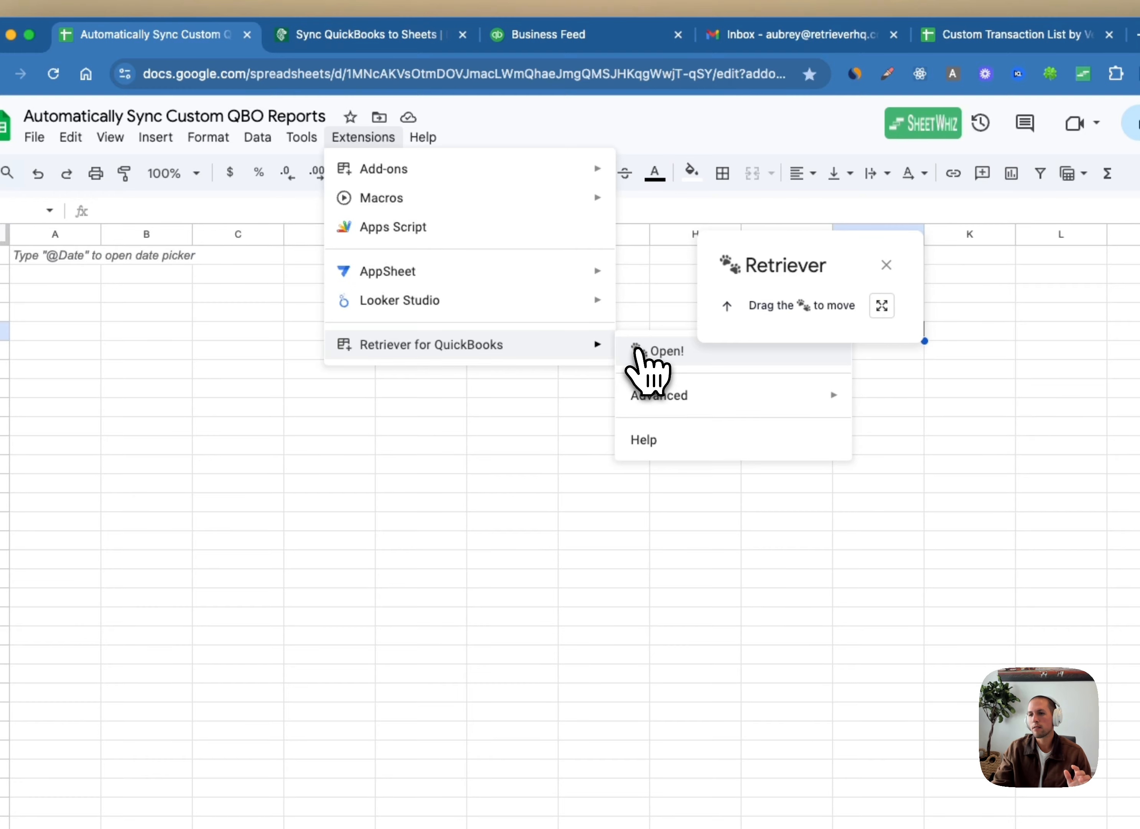
pyautogui.click(836, 289)
pyautogui.click(882, 305)
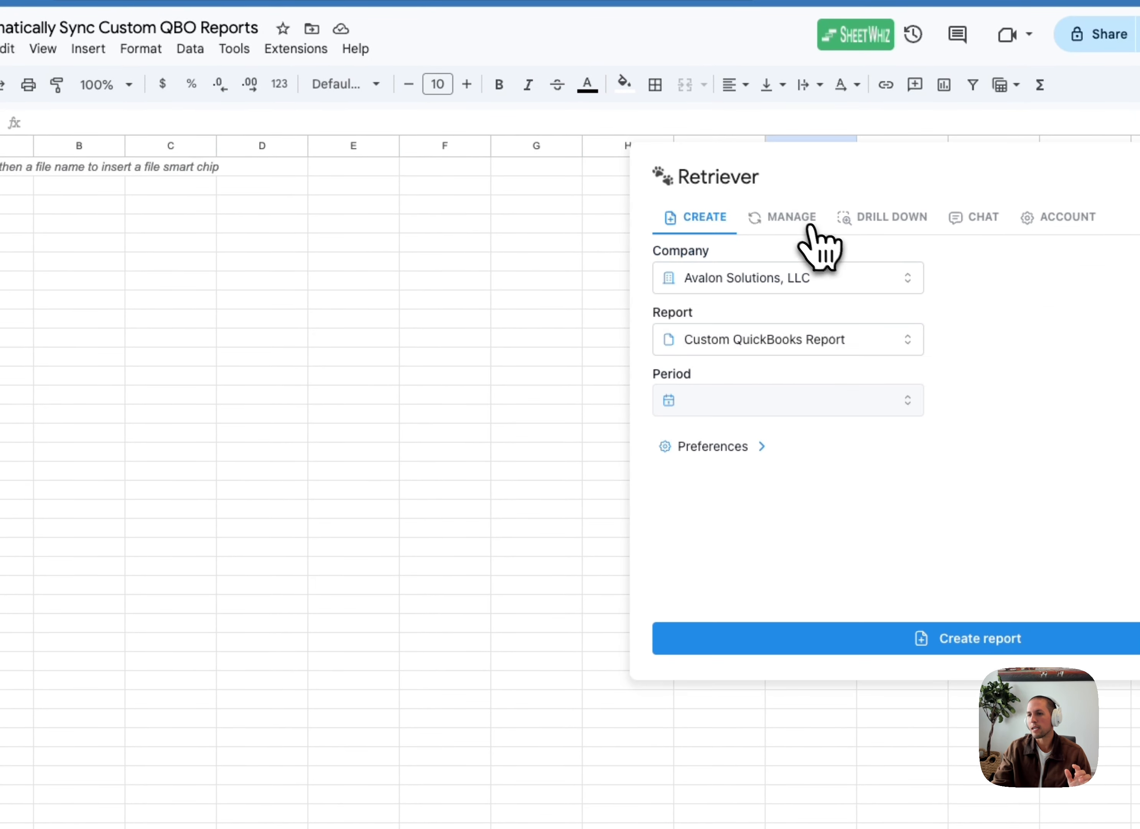
pyautogui.moveTo(750, 186); pyautogui.dragTo(352, 211)
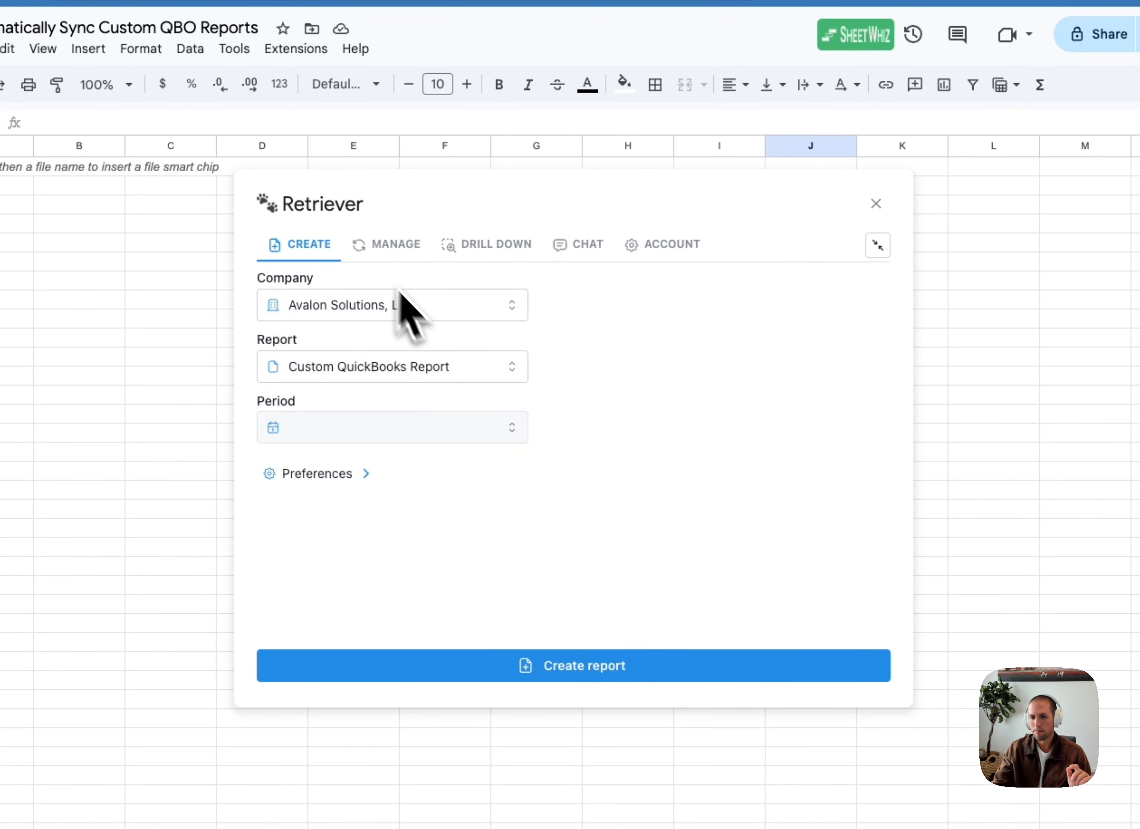
# - Create a Custom QuickBooks Report for Avalon Solutions, LLC with Retriever, searching the report list for "cust"
pyautogui.click(397, 309)
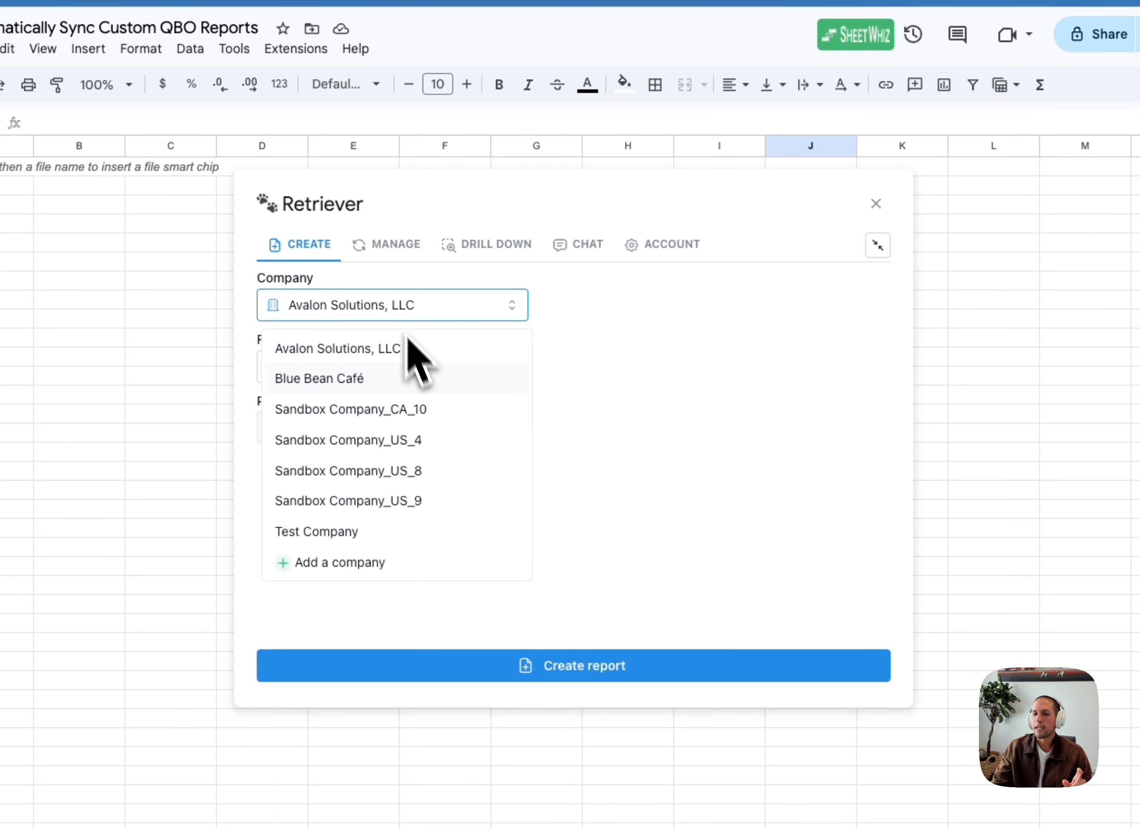
pyautogui.click(399, 314)
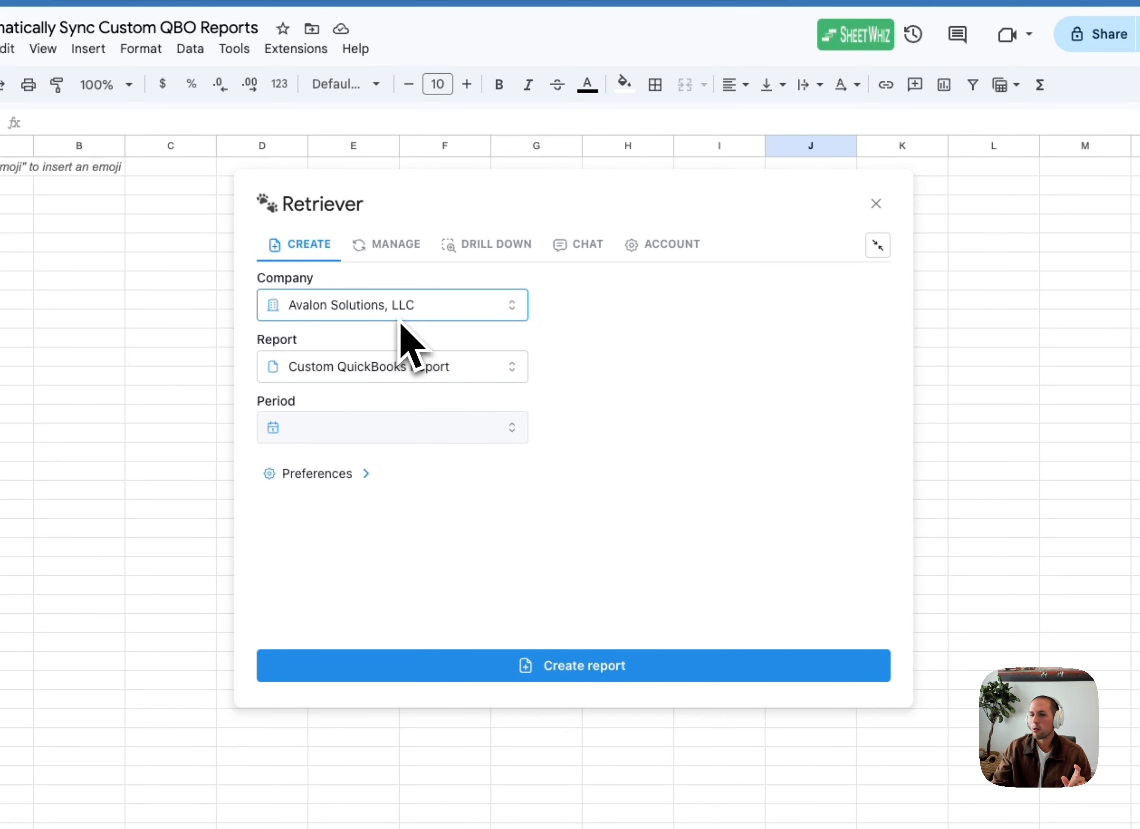
pyautogui.click(439, 366)
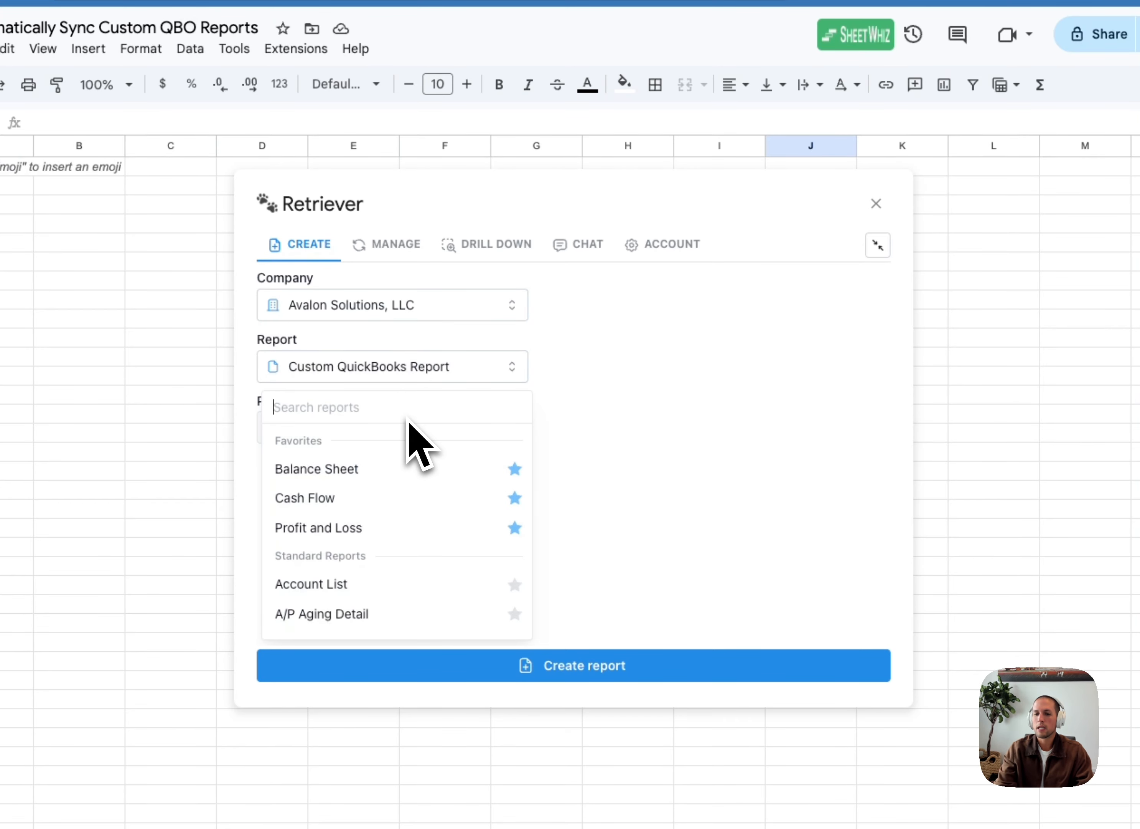
pyautogui.write('cust')
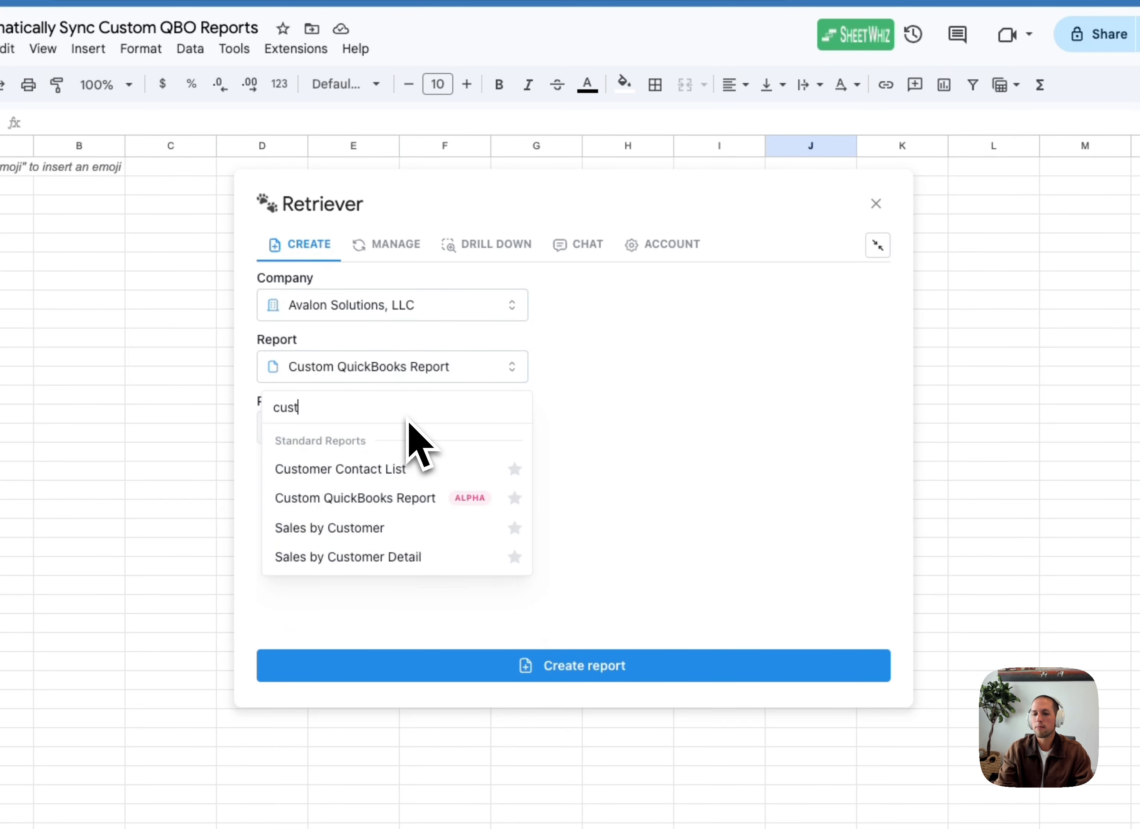
pyautogui.click(408, 497)
pyautogui.click(540, 664)
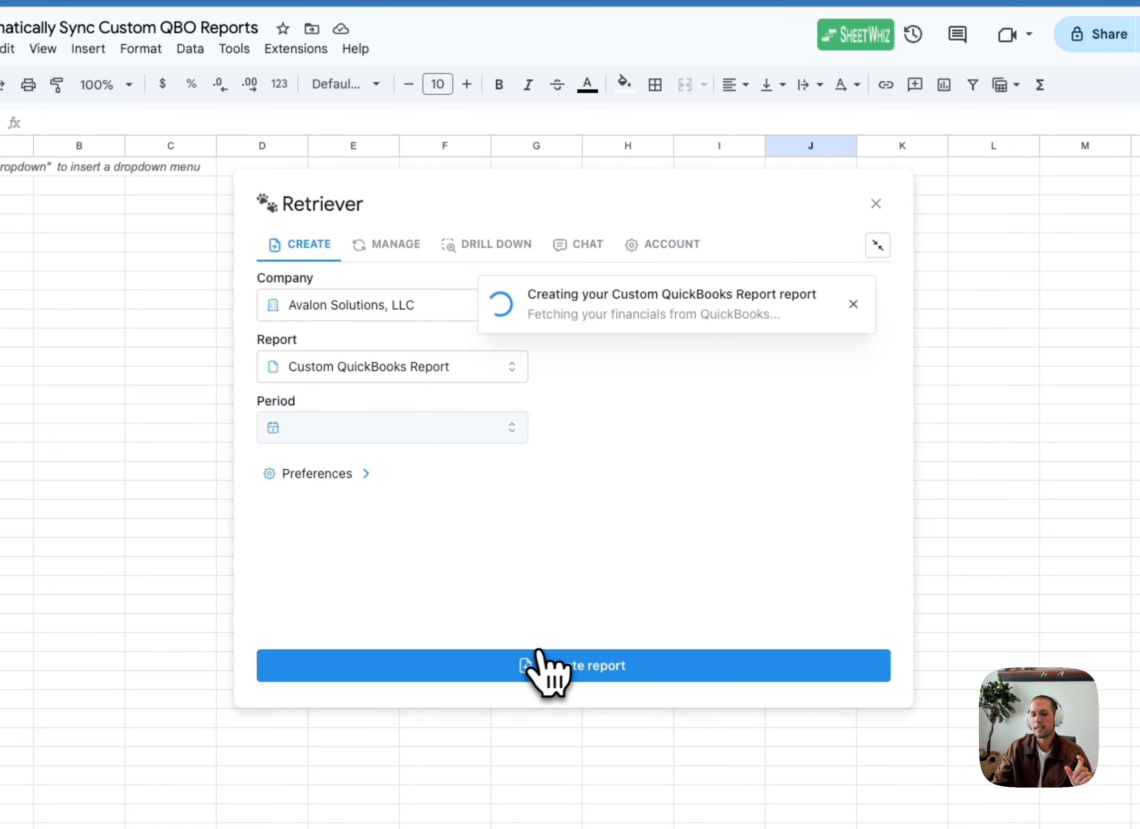
# - Show the new report instructions sheet, with the Retriever panel minimized and moved clear of the text
pyautogui.click(250, 804)
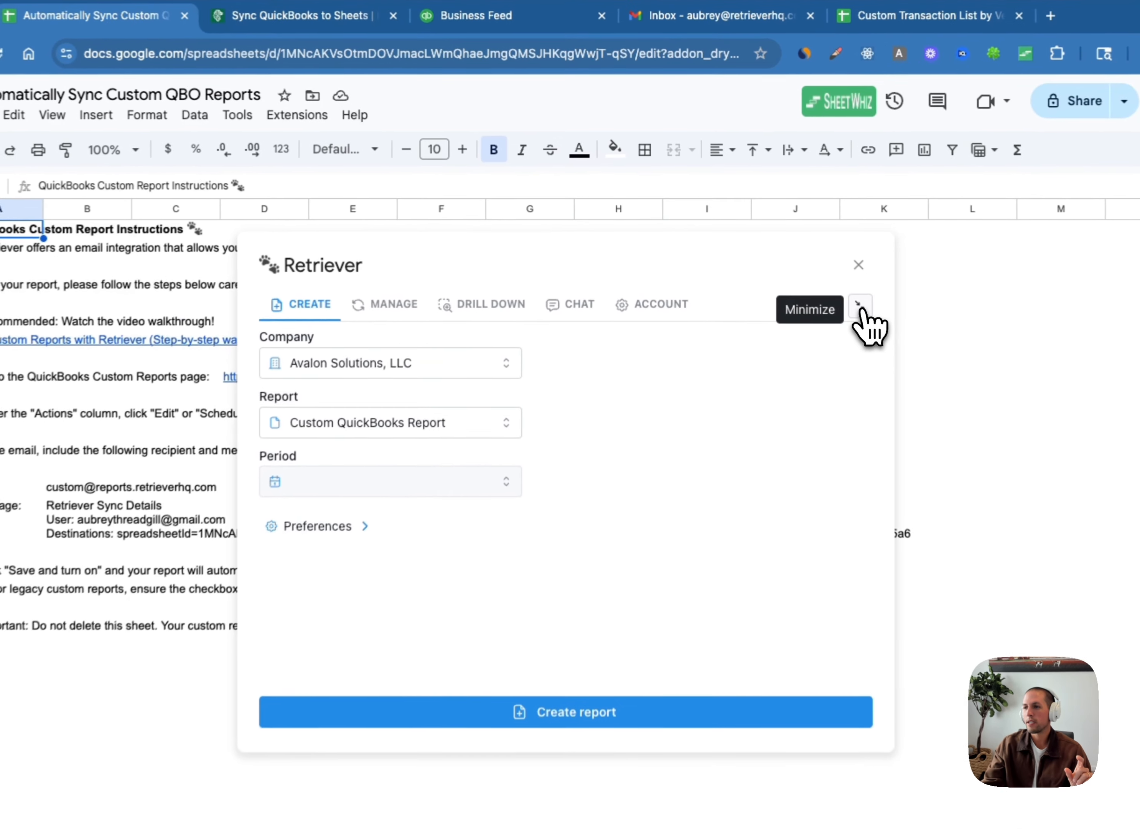
pyautogui.click(861, 306)
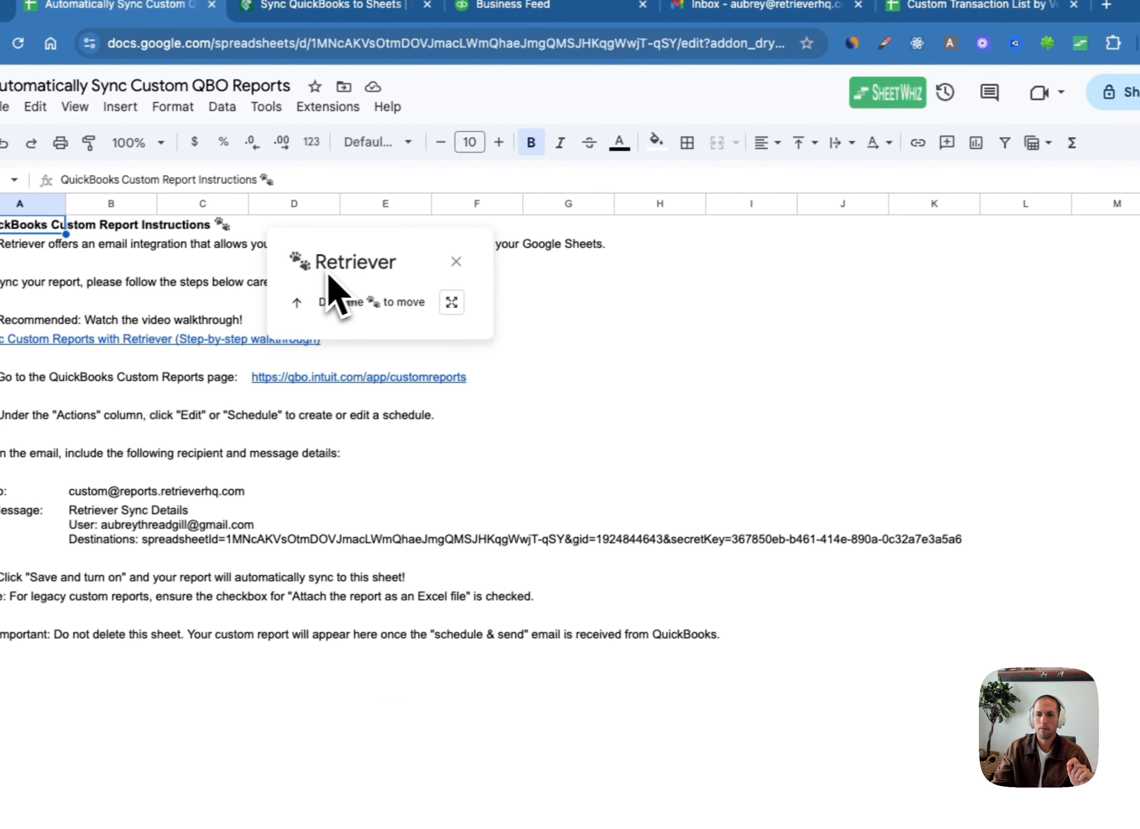
pyautogui.moveTo(271, 270); pyautogui.dragTo(689, 288)
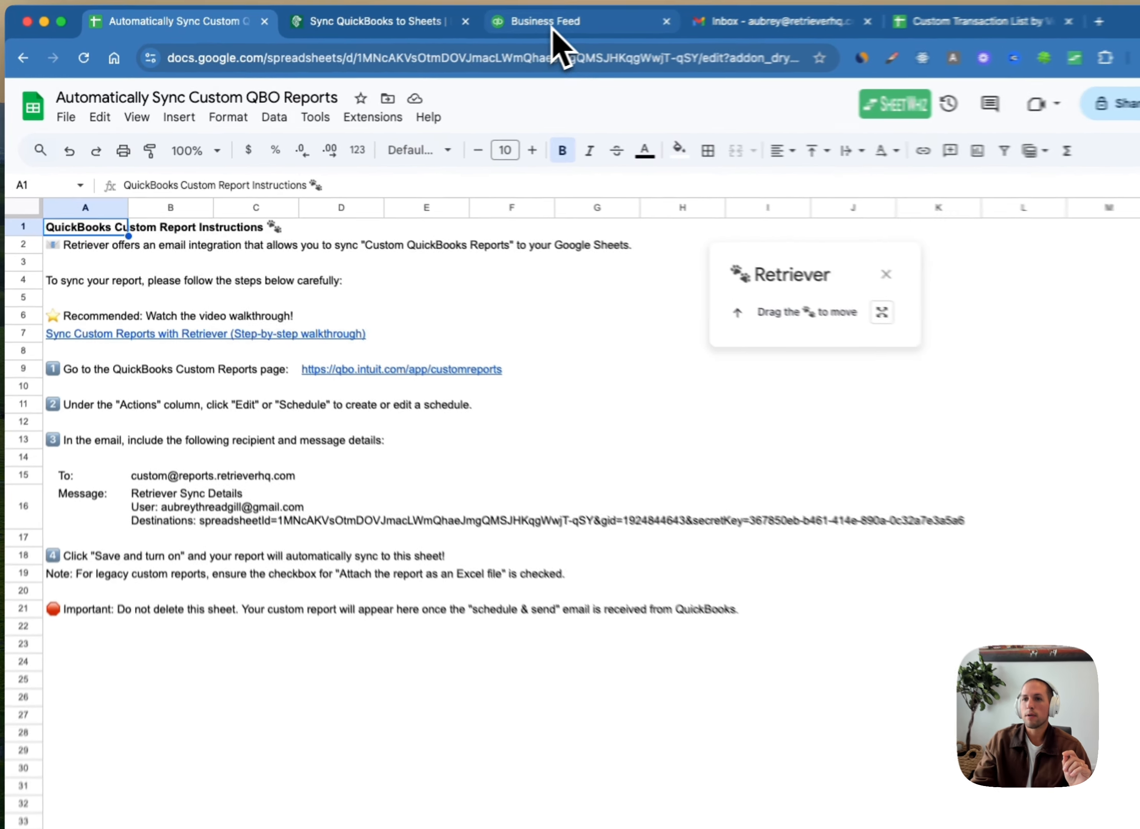
# - Switch to QuickBooks and start a new schedule for the Custom Transaction List by Vendor in the custom reports
pyautogui.click(553, 28)
pyautogui.moveTo(180, 595)
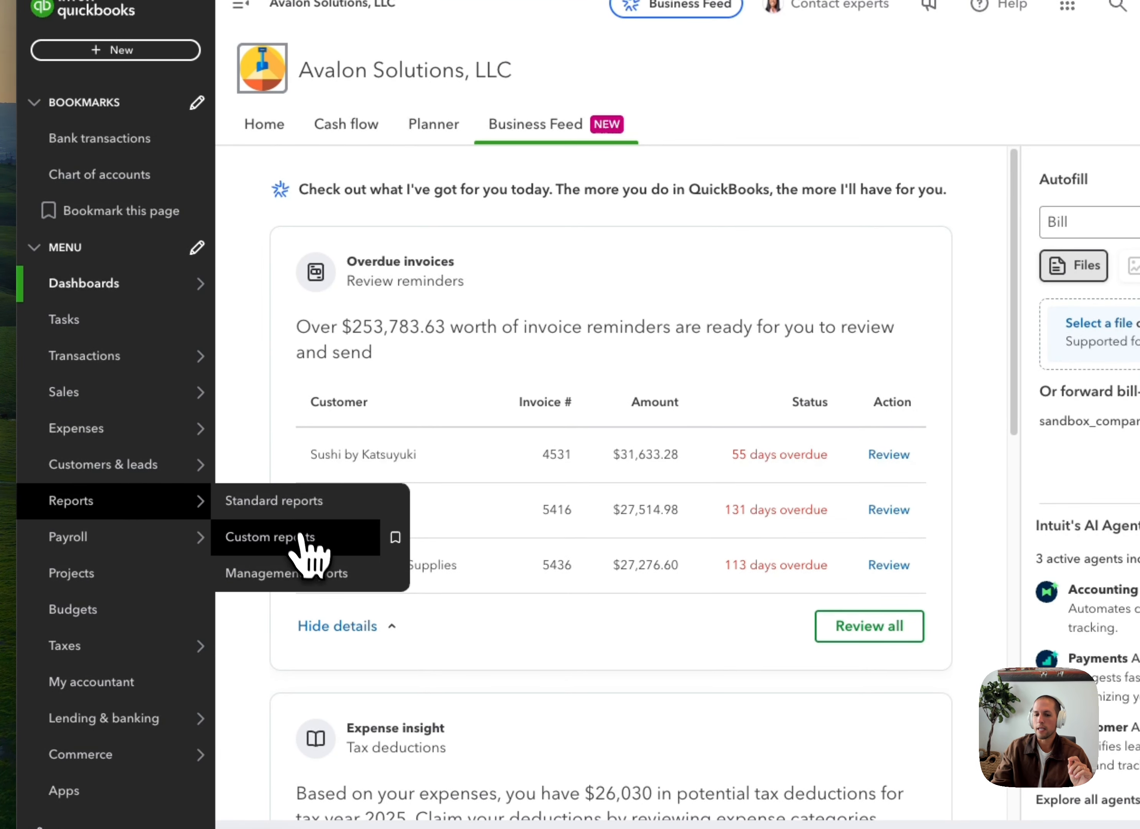
pyautogui.click(304, 541)
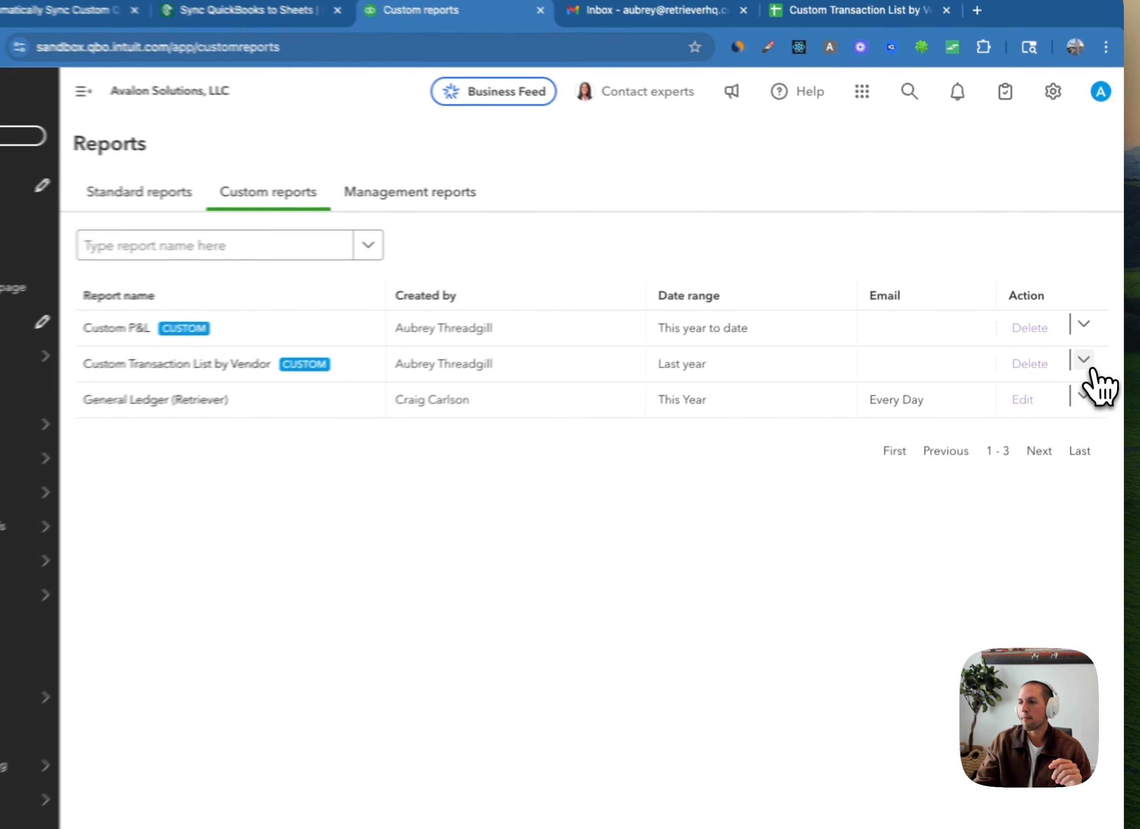
pyautogui.click(1084, 360)
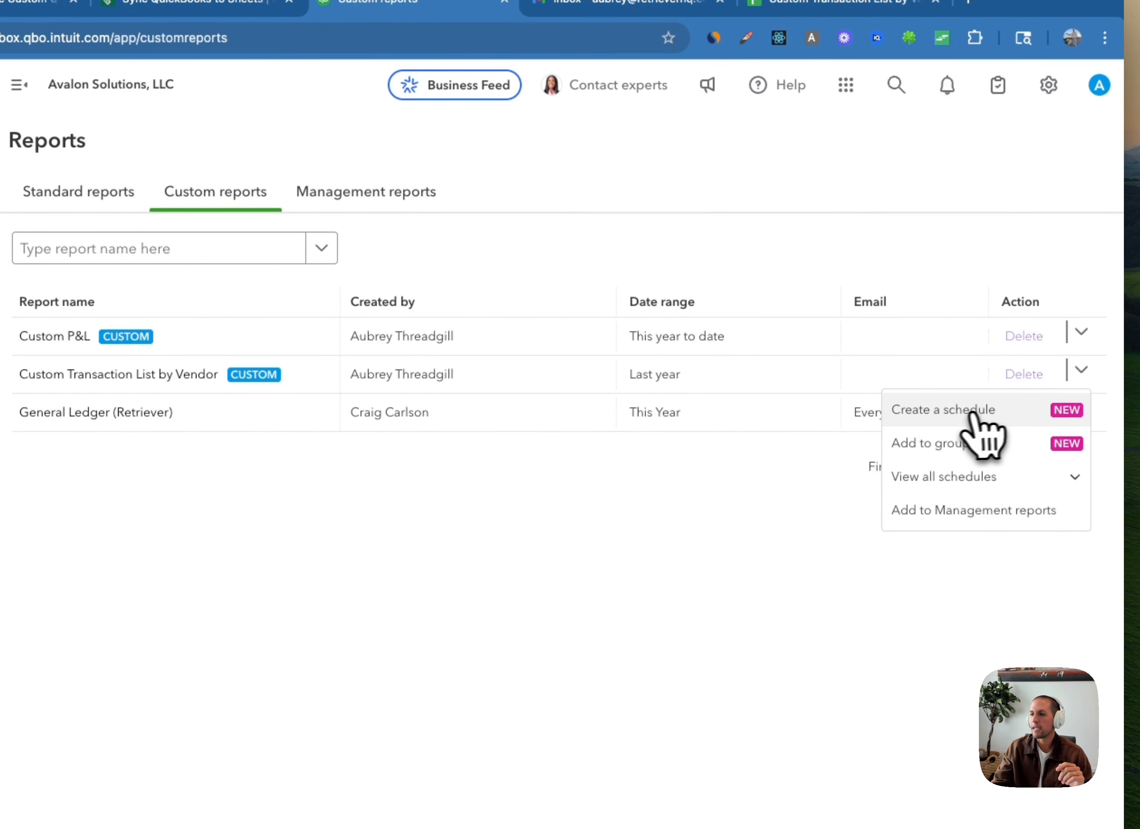
pyautogui.click(958, 415)
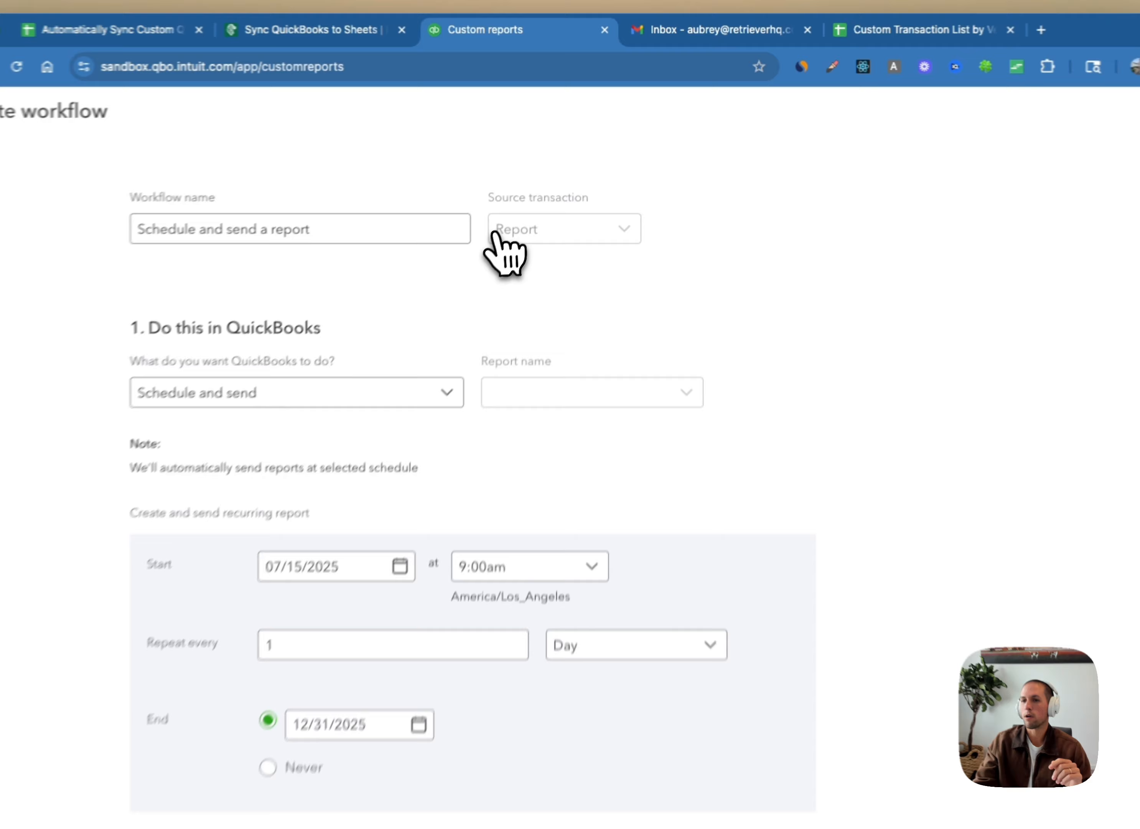
# - Name the workflow "hello world" and keep Schedule and send as its QuickBooks action
pyautogui.click(442, 230)
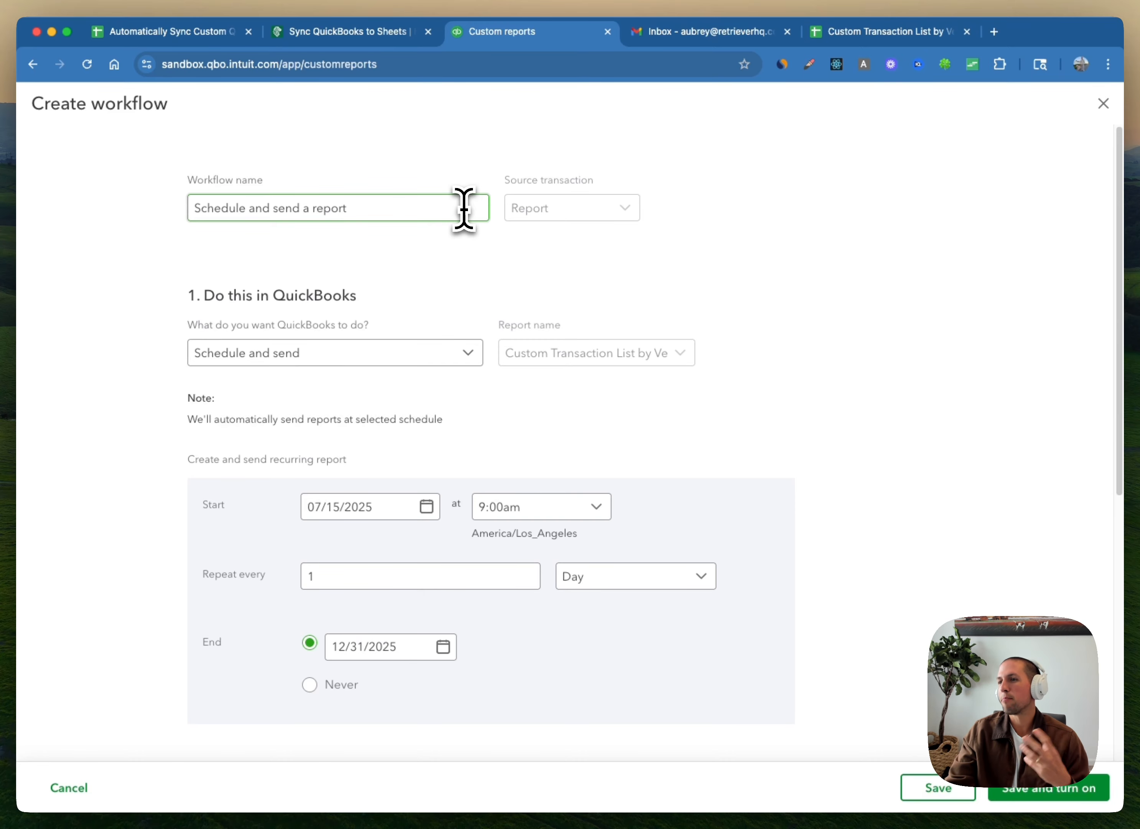
pyautogui.press('super+a')
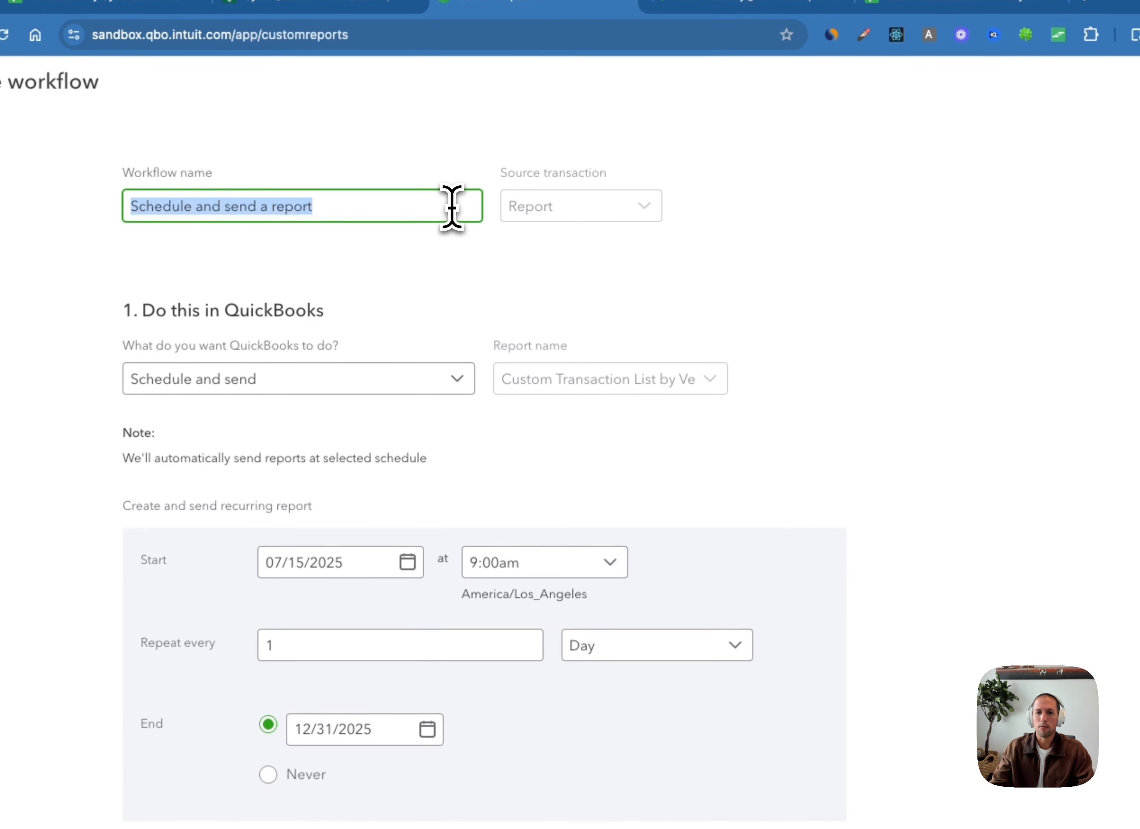
pyautogui.write('hello world')
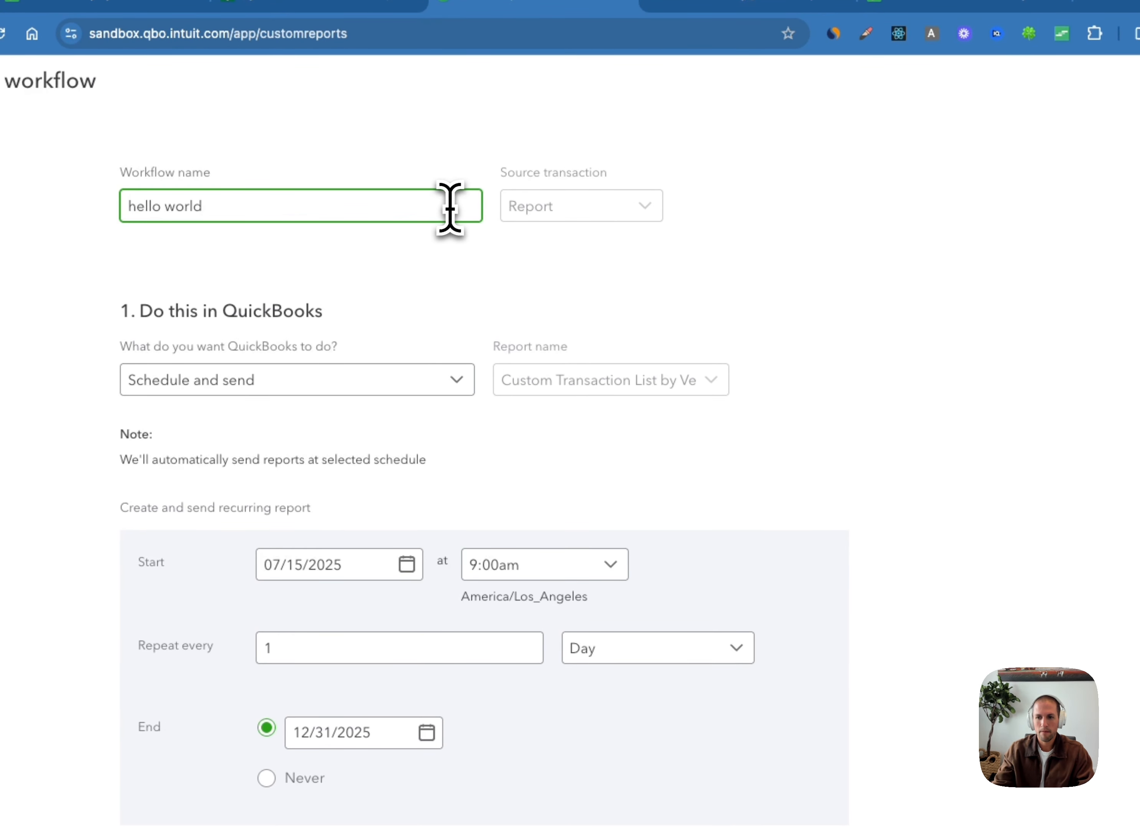
pyautogui.click(307, 381)
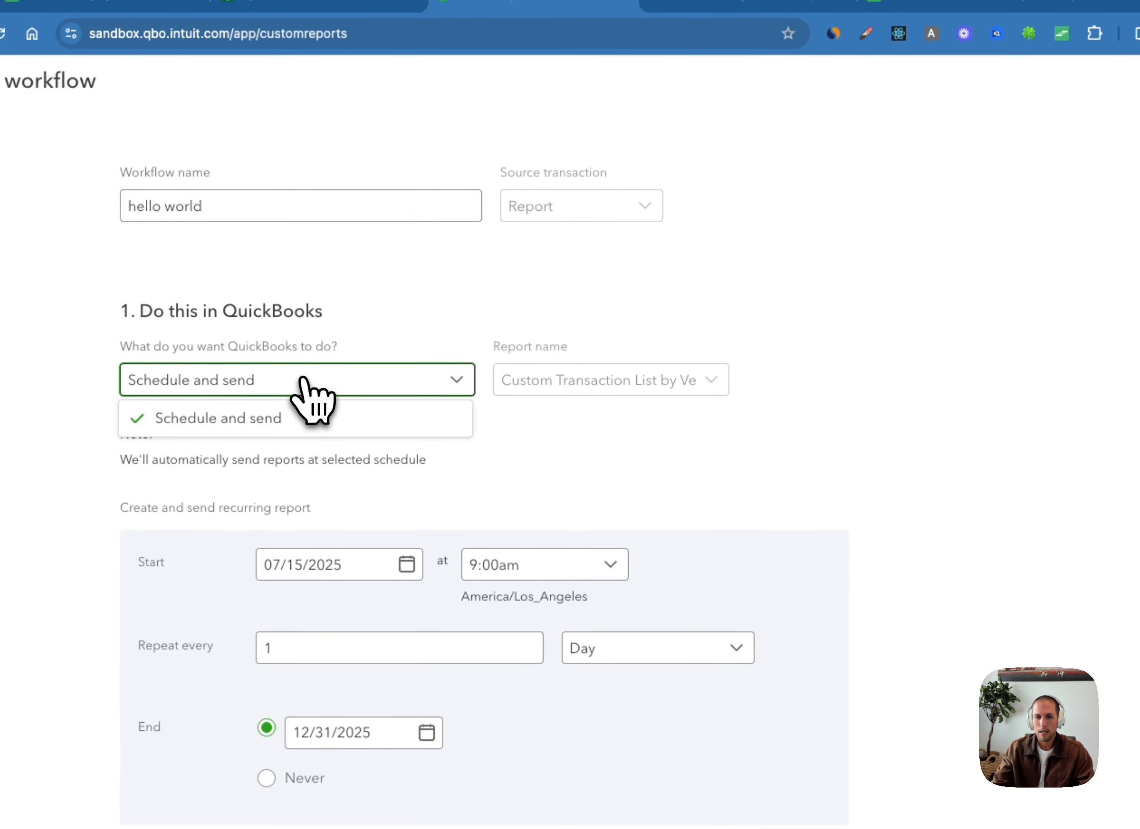
pyautogui.click(286, 418)
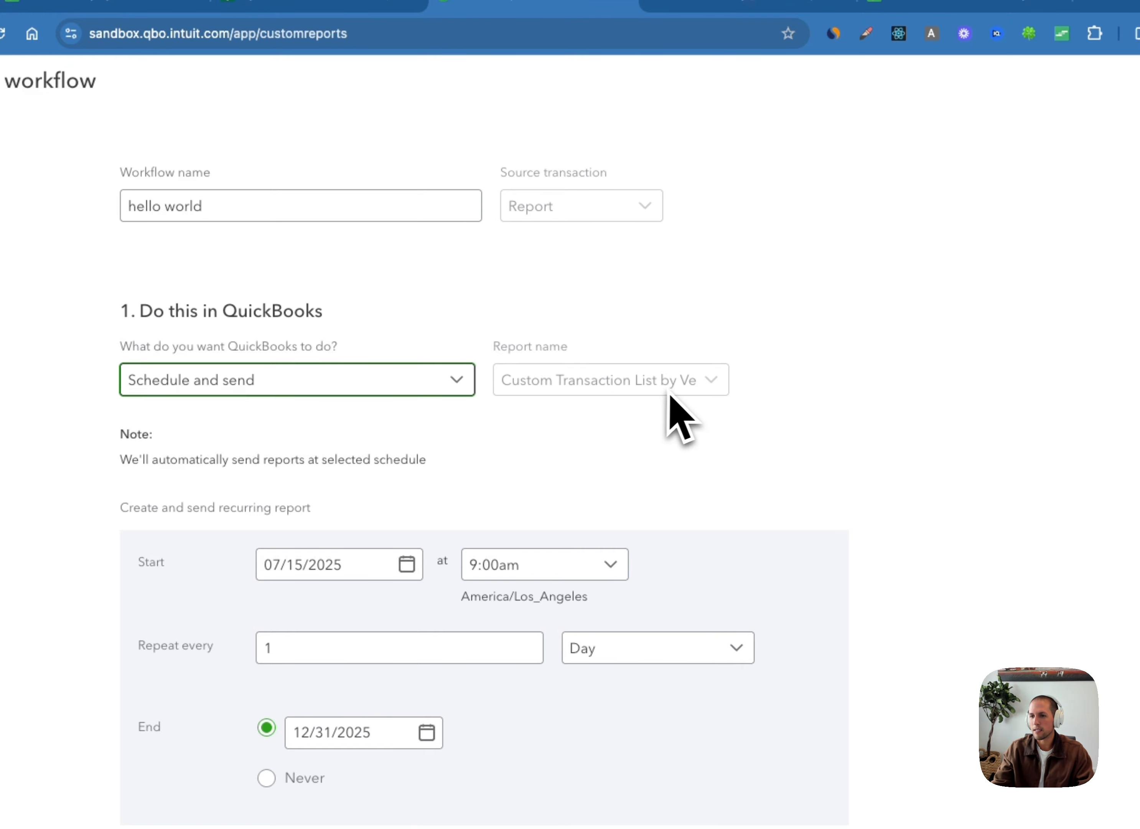
pyautogui.click(825, 417)
# - Keep the schedule starting 07/15/2025 at 9:00am and repeating every 1 day, and set its end to Never
pyautogui.scroll(-7, 827, 417)
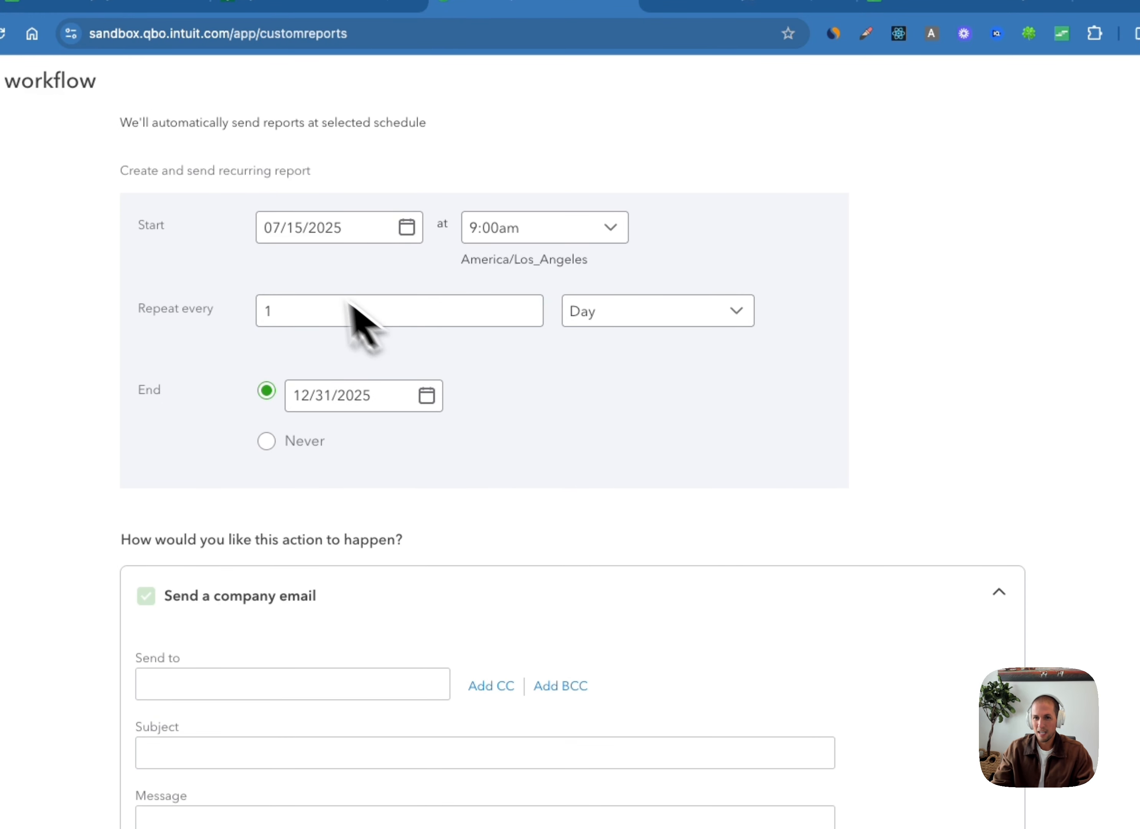
pyautogui.click(302, 224)
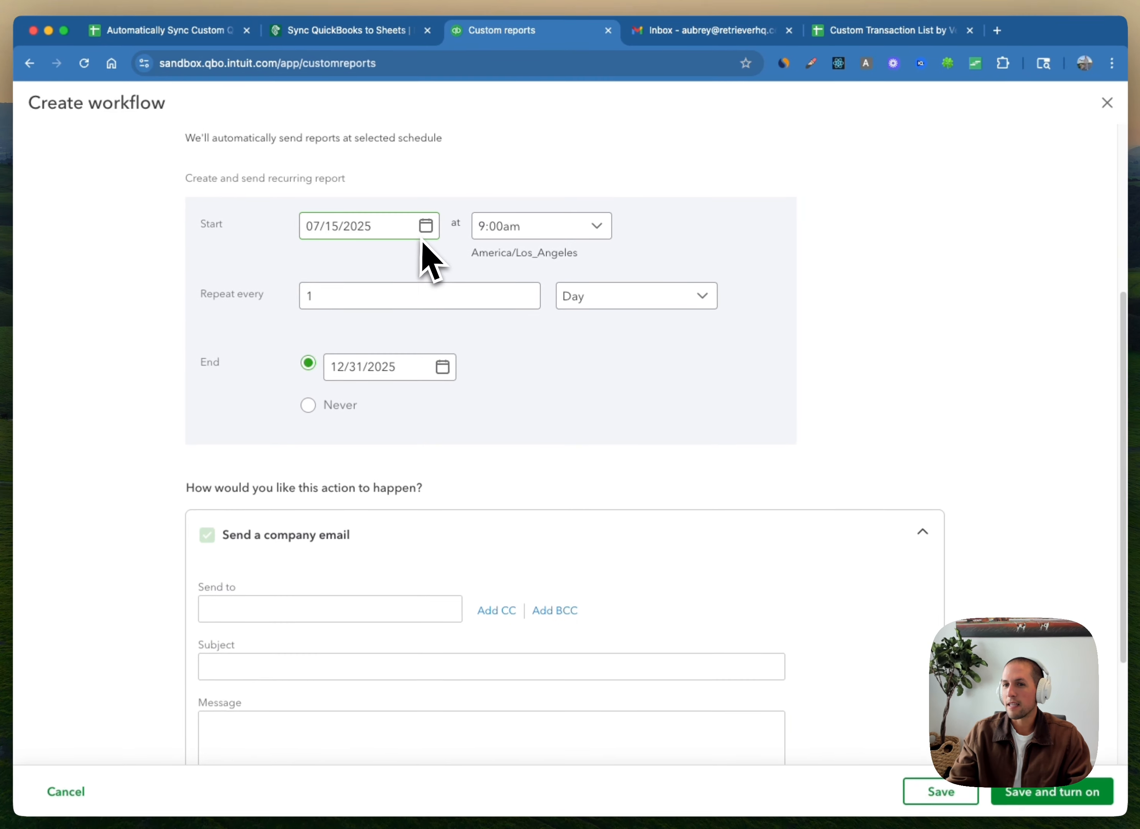
pyautogui.press('Tab')
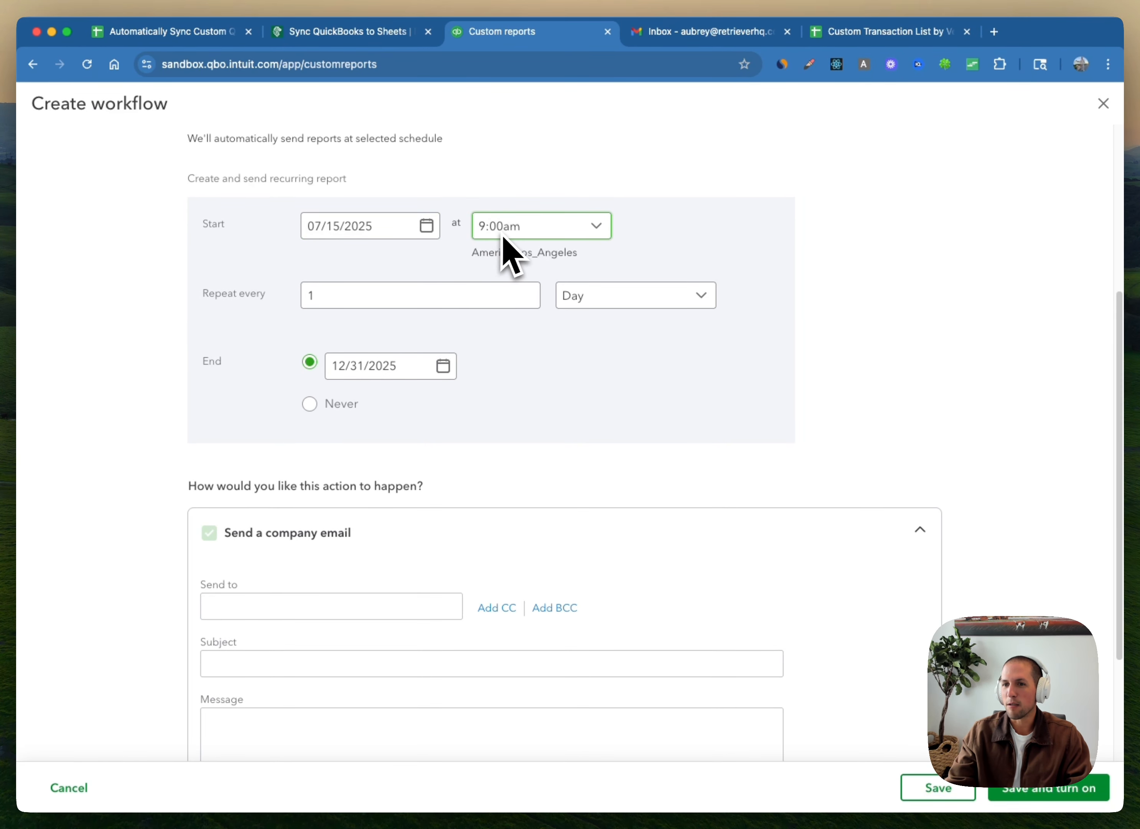
pyautogui.press('Tab')
pyautogui.press('Tab')
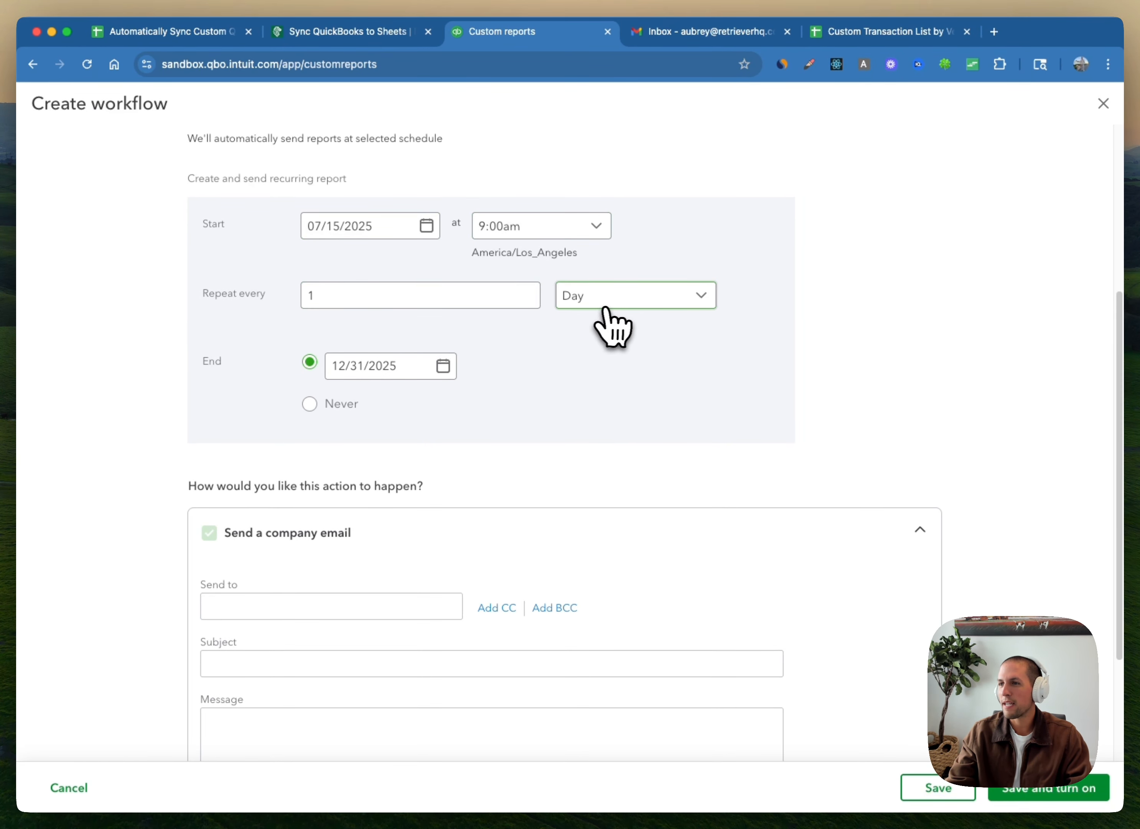
pyautogui.click(658, 305)
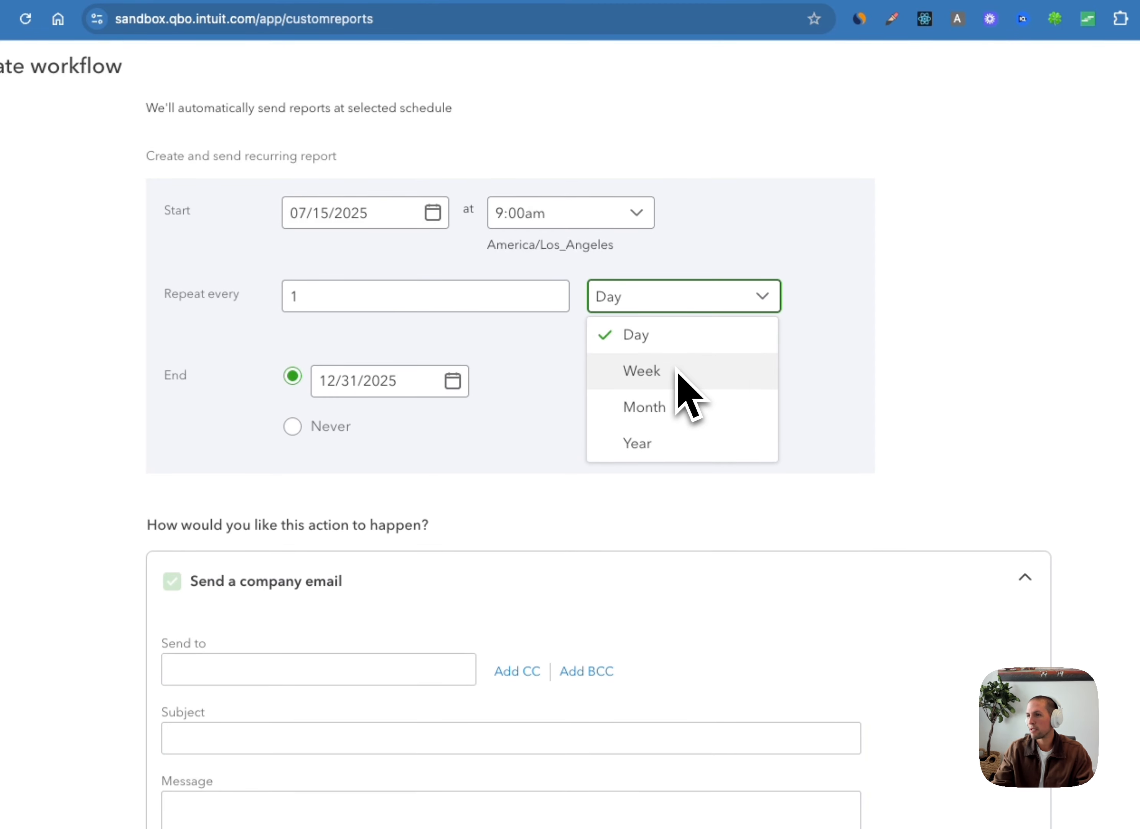
pyautogui.click(561, 413)
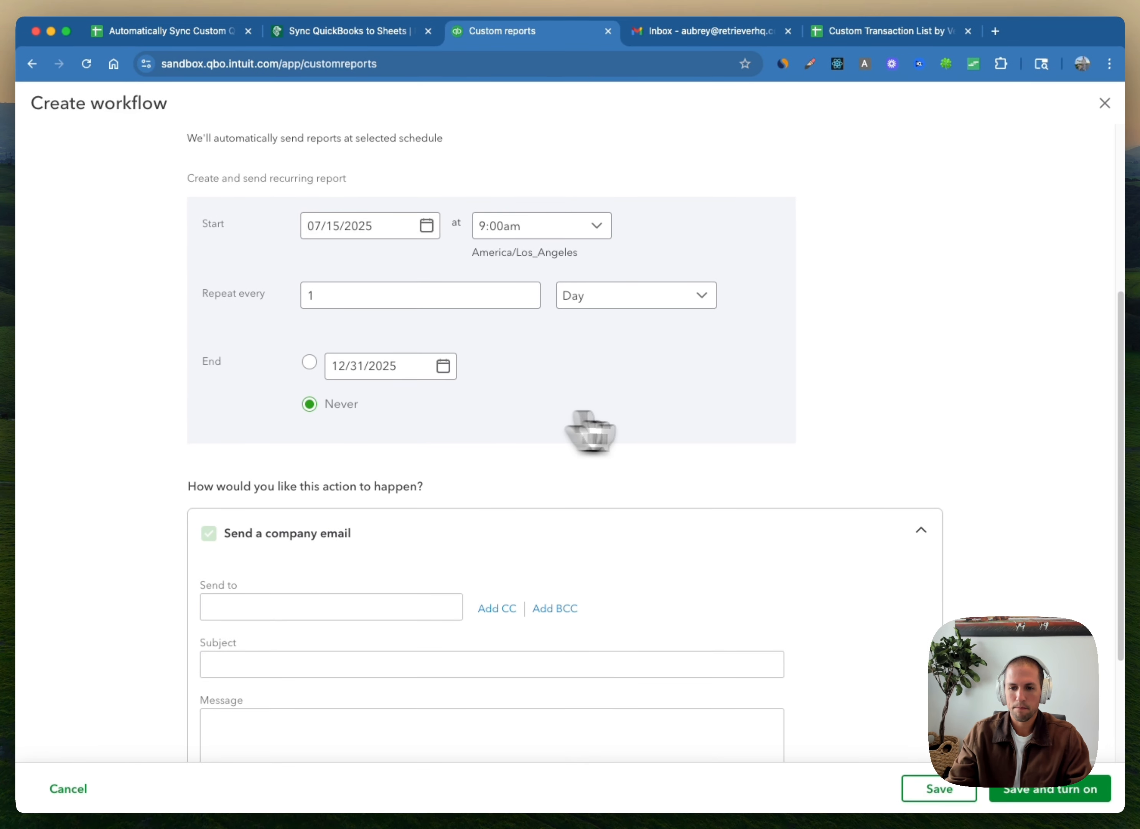
# - Switch to the spreadsheet and examine the email recipient and message details in the instructions and in Retriever's managed Custom Report entry
pyautogui.scroll(-3, 746, 423)
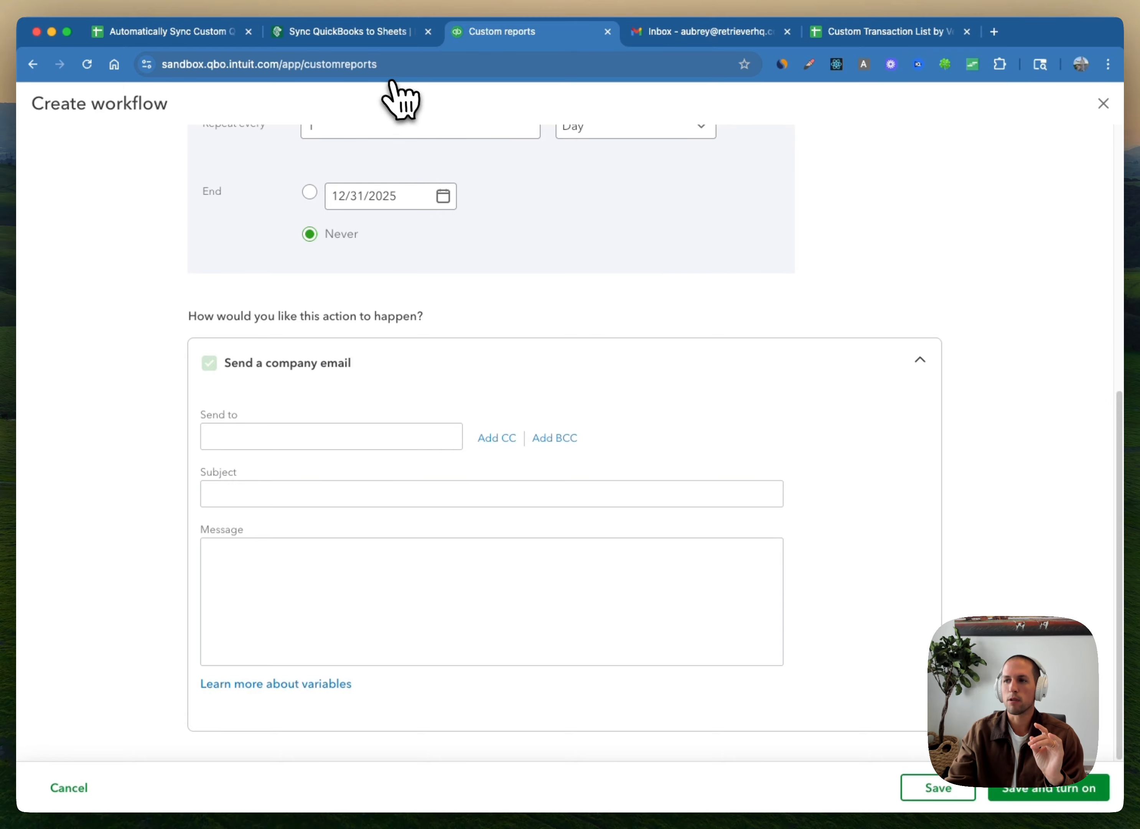
pyautogui.click(222, 31)
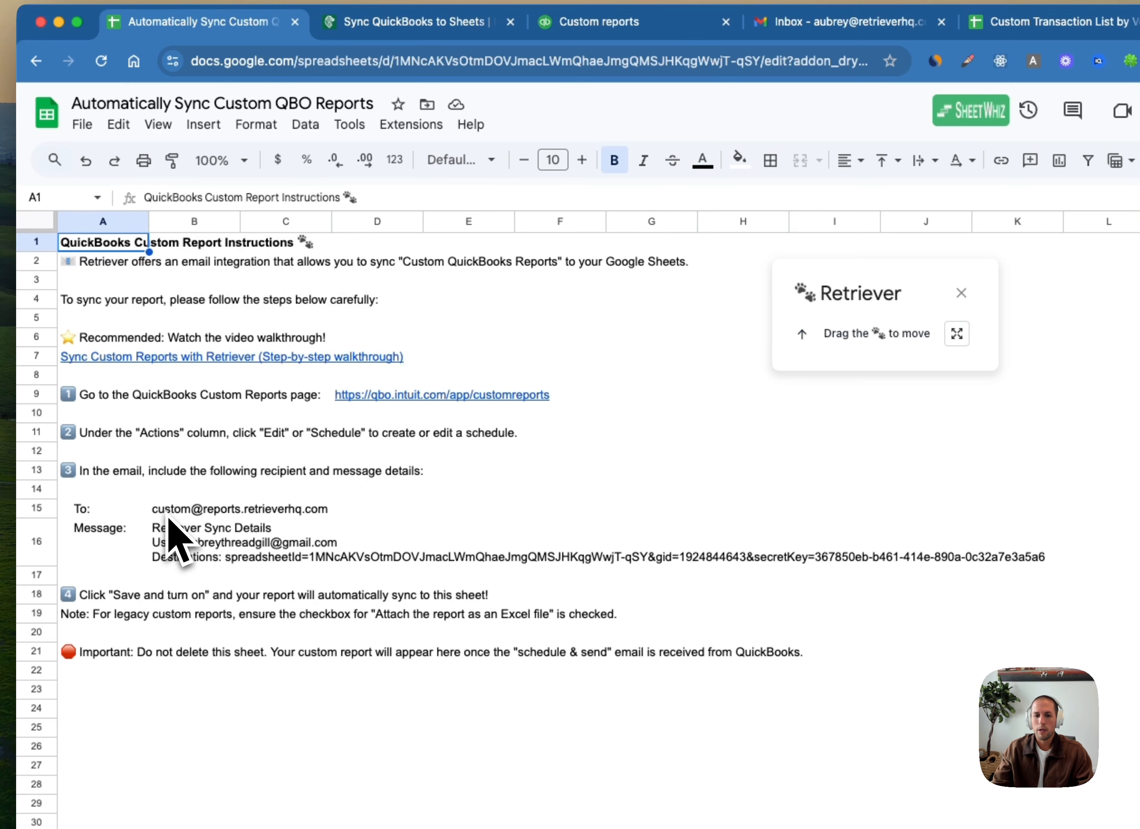
pyautogui.click(170, 513)
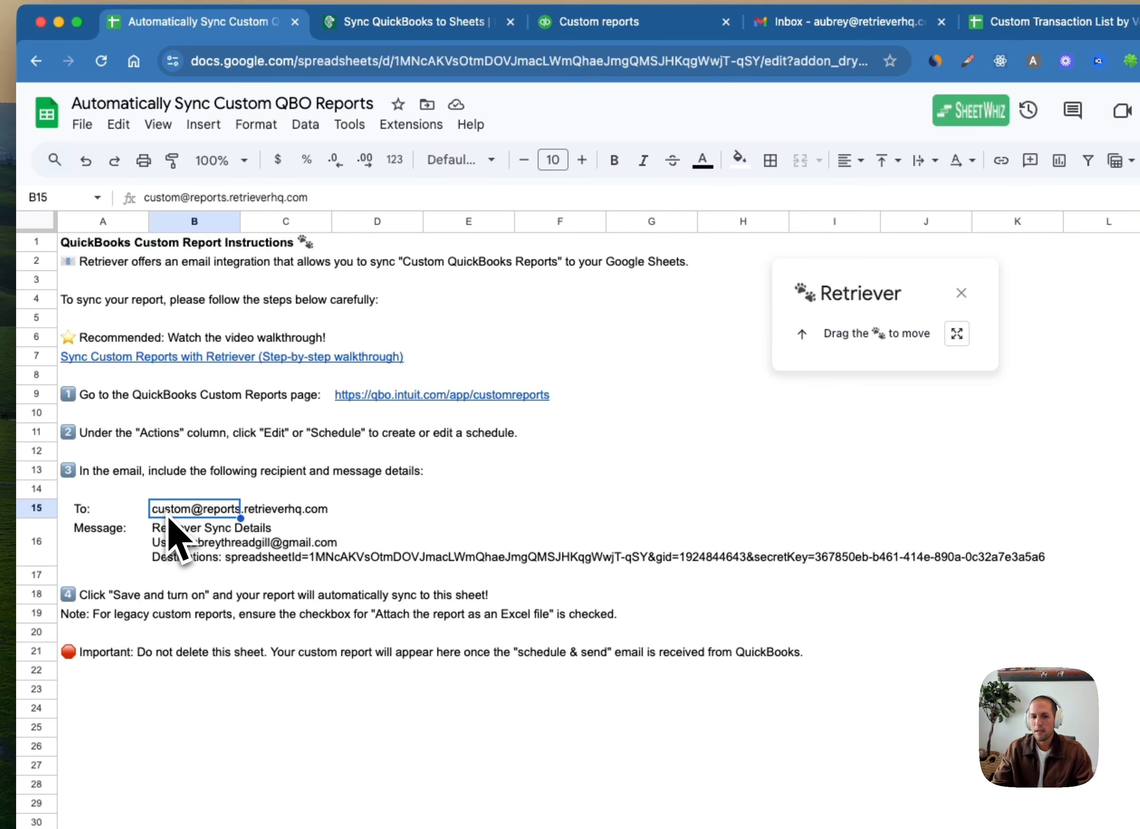
pyautogui.click(181, 544)
pyautogui.click(956, 333)
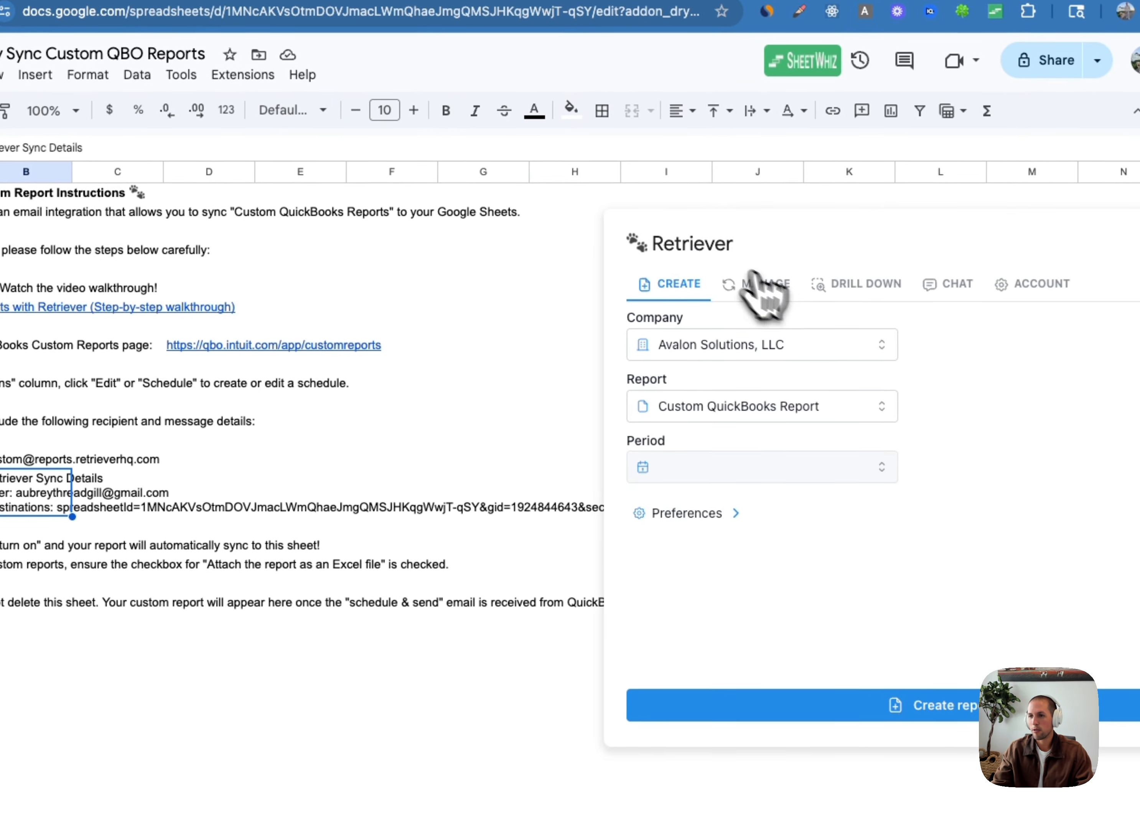
pyautogui.click(602, 248)
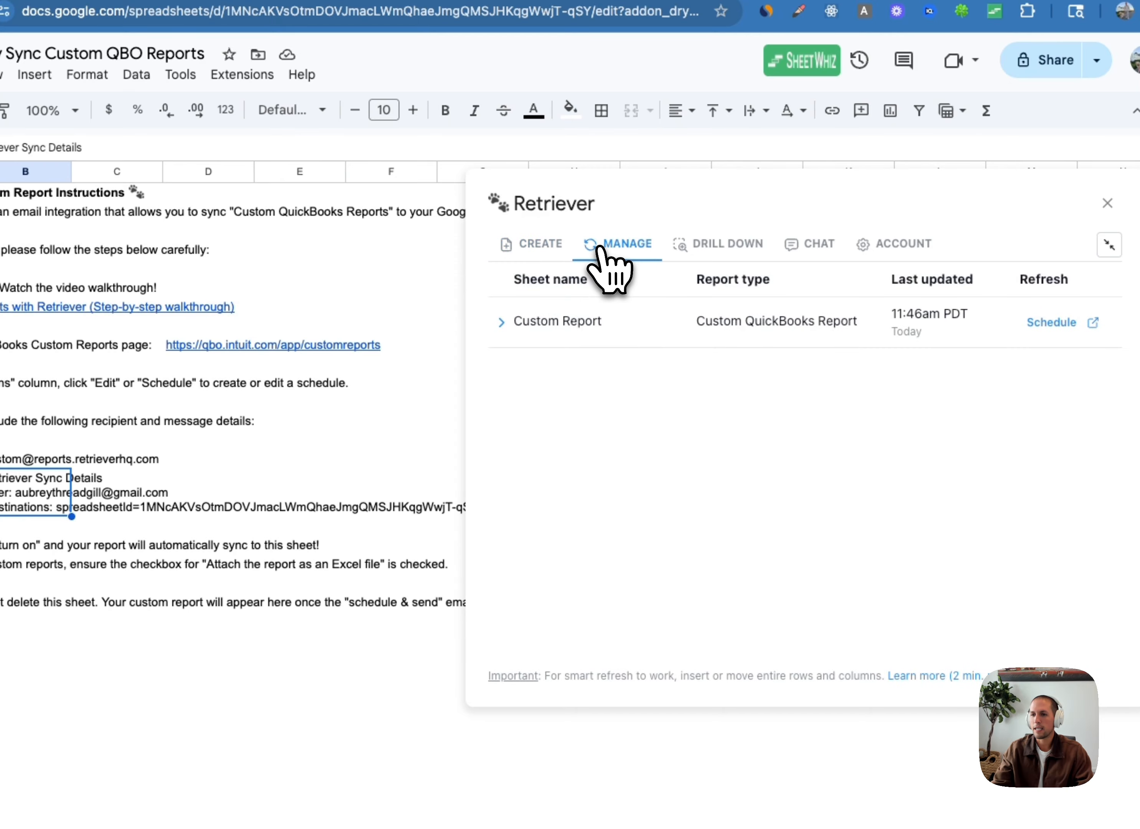
pyautogui.click(633, 332)
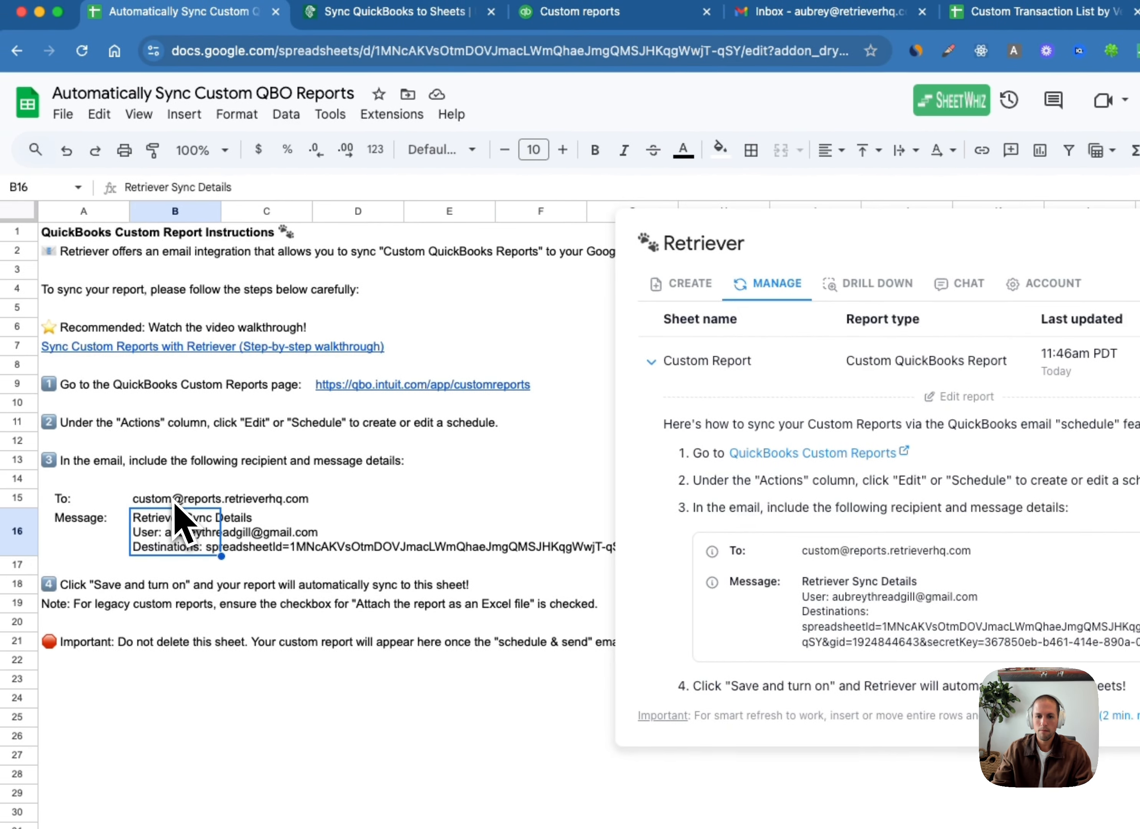
# - Copy Retriever's recipient address from cell B15 into the QuickBooks workflow's Send to field and set the email subject to "hey there"
pyautogui.click(25, 462)
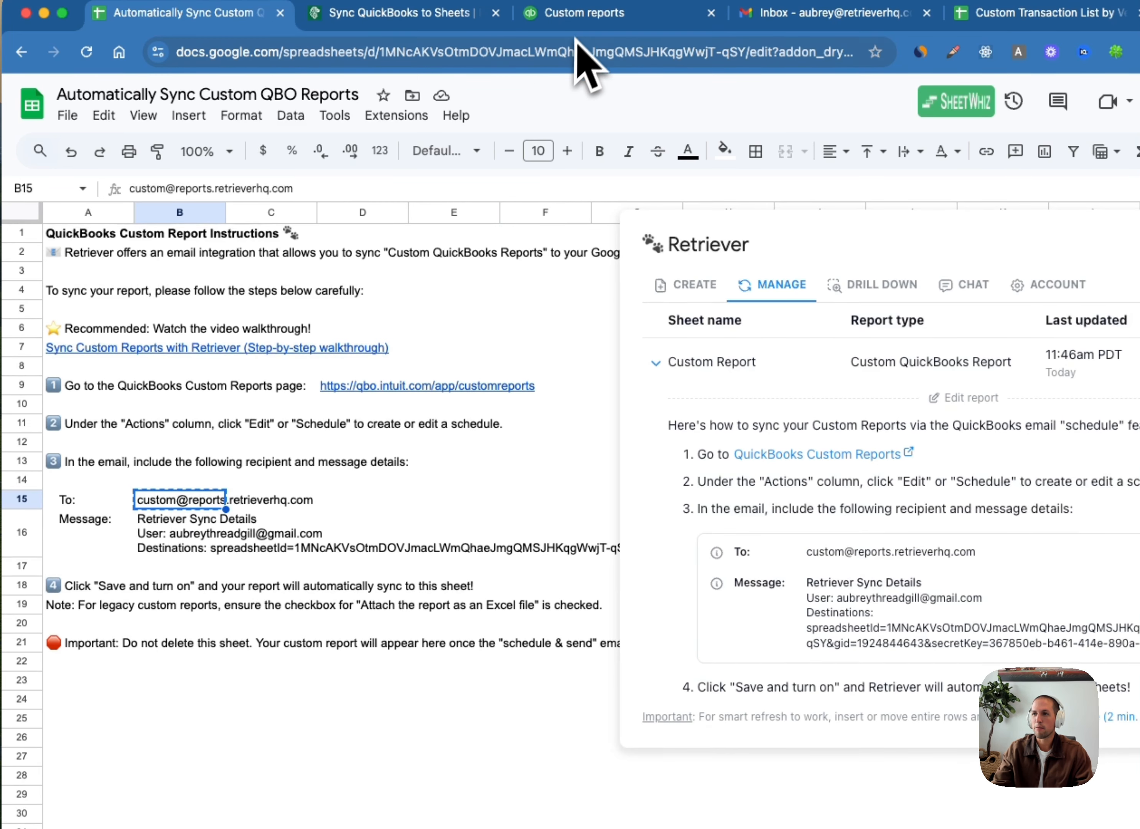
pyautogui.click(582, 20)
pyautogui.click(279, 503)
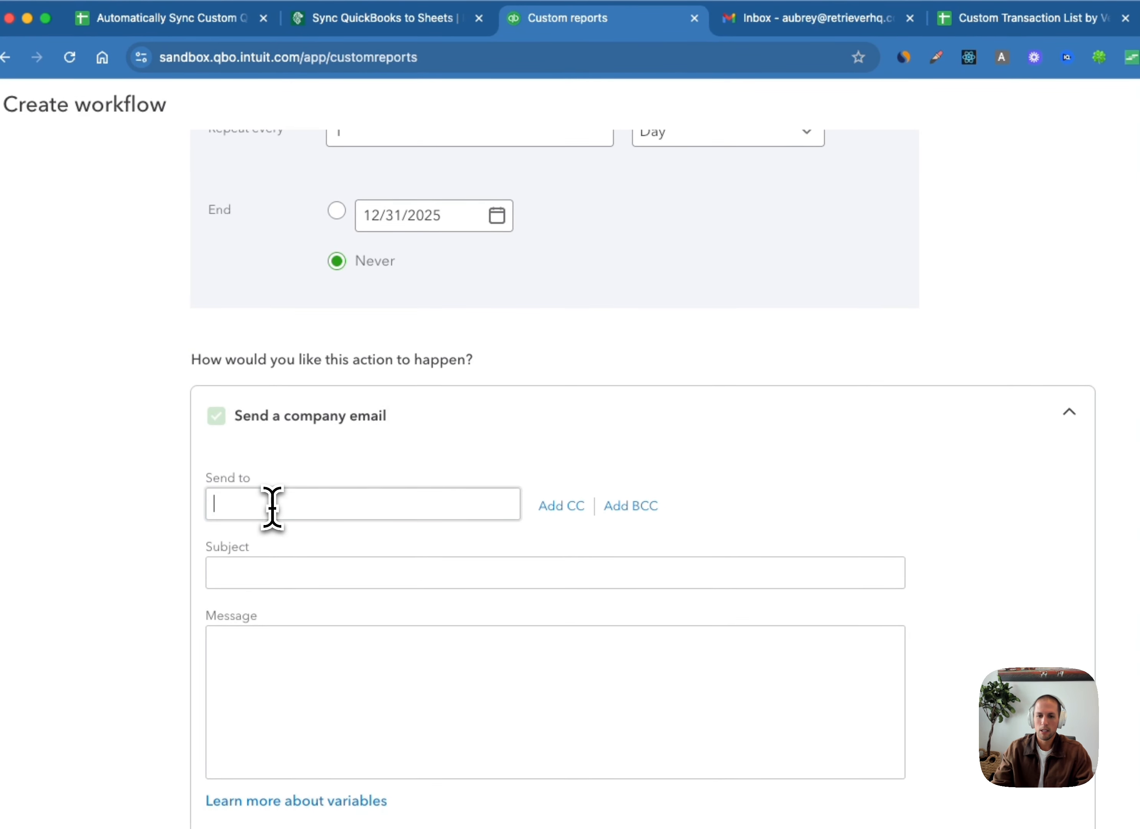
pyautogui.press('super+v')
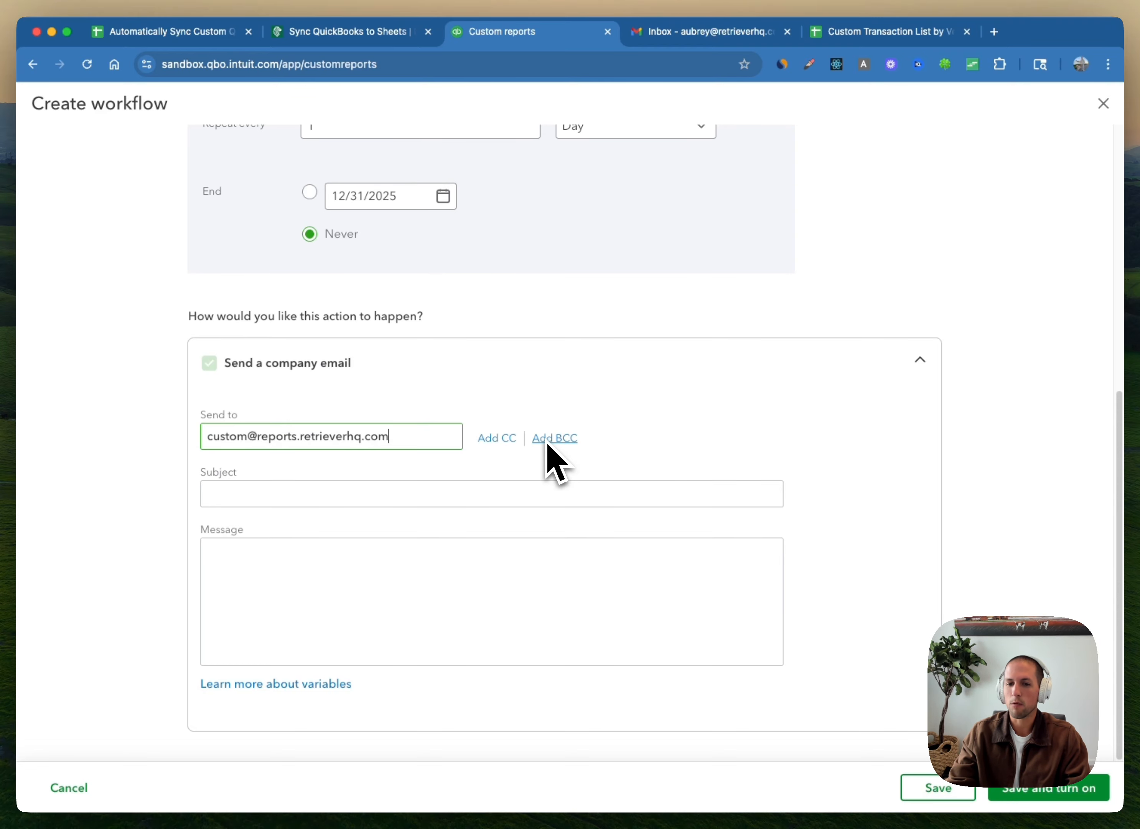
pyautogui.click(434, 487)
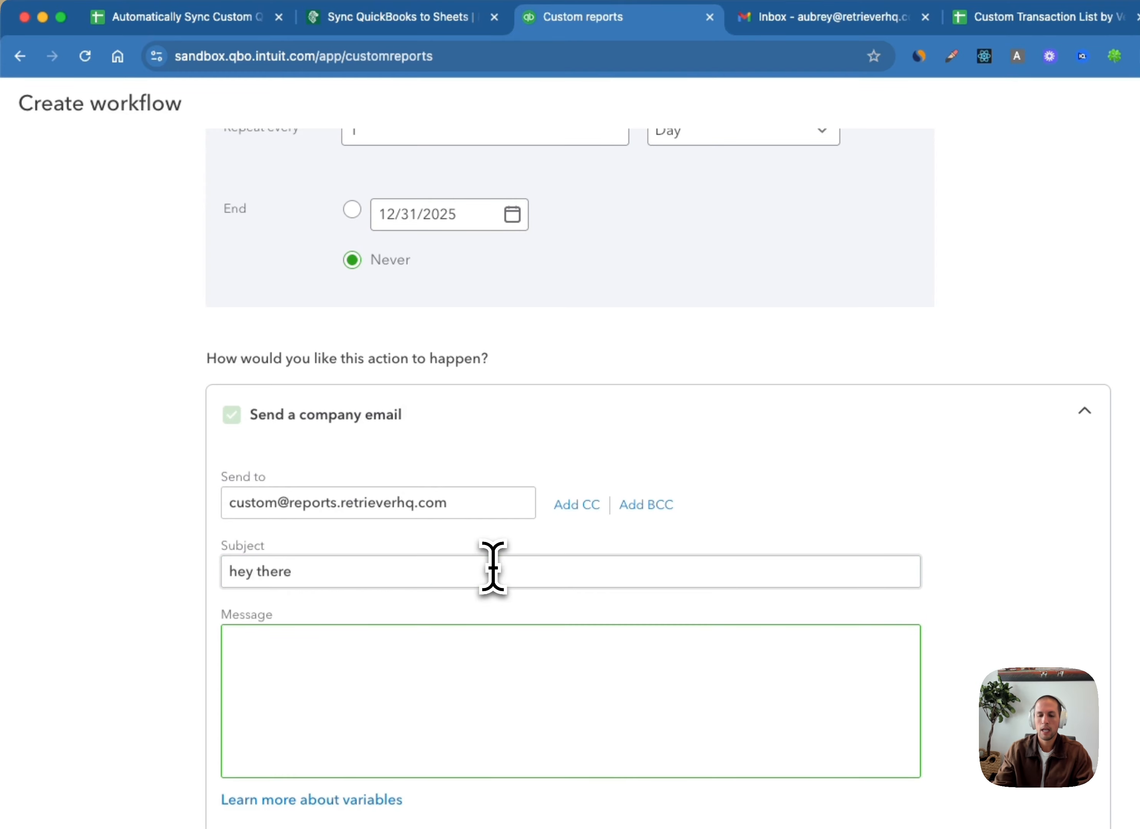
# - Copy the Retriever sync details, including the secret key, from cell B16 into the workflow's email message, and save and turn on the workflow
pyautogui.click(203, 23)
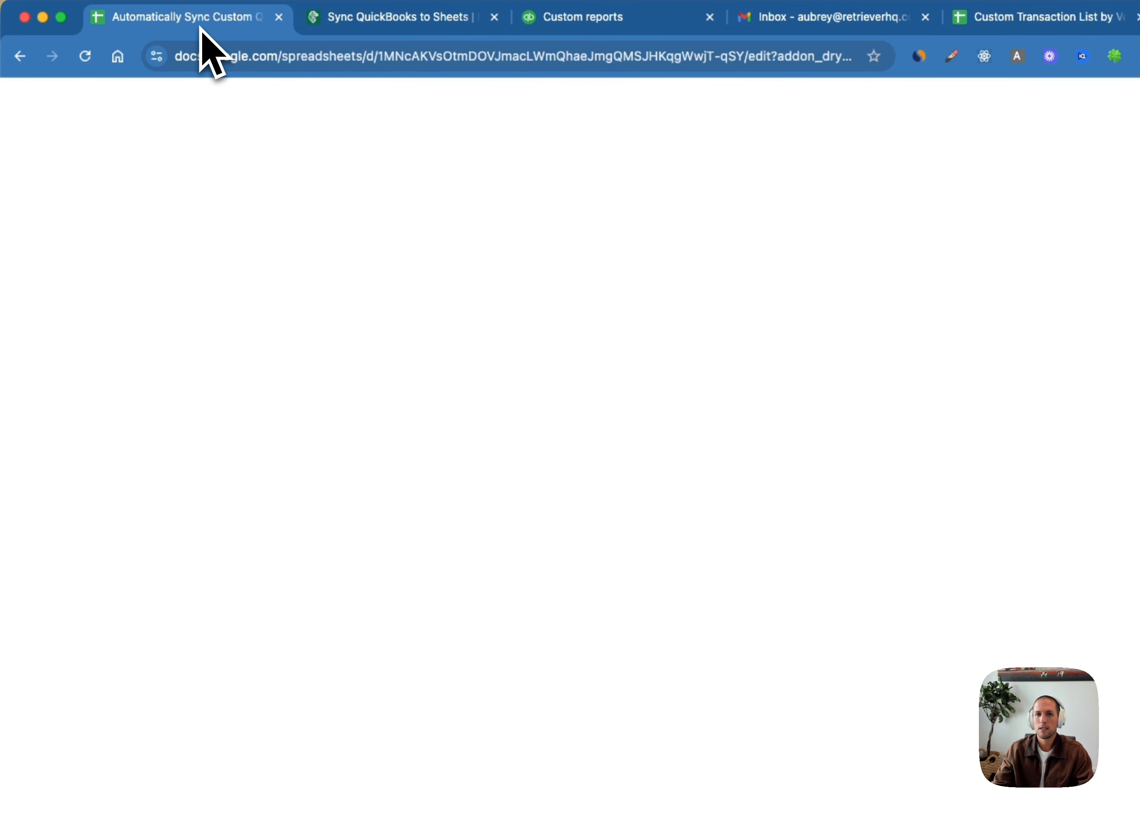
pyautogui.click(158, 536)
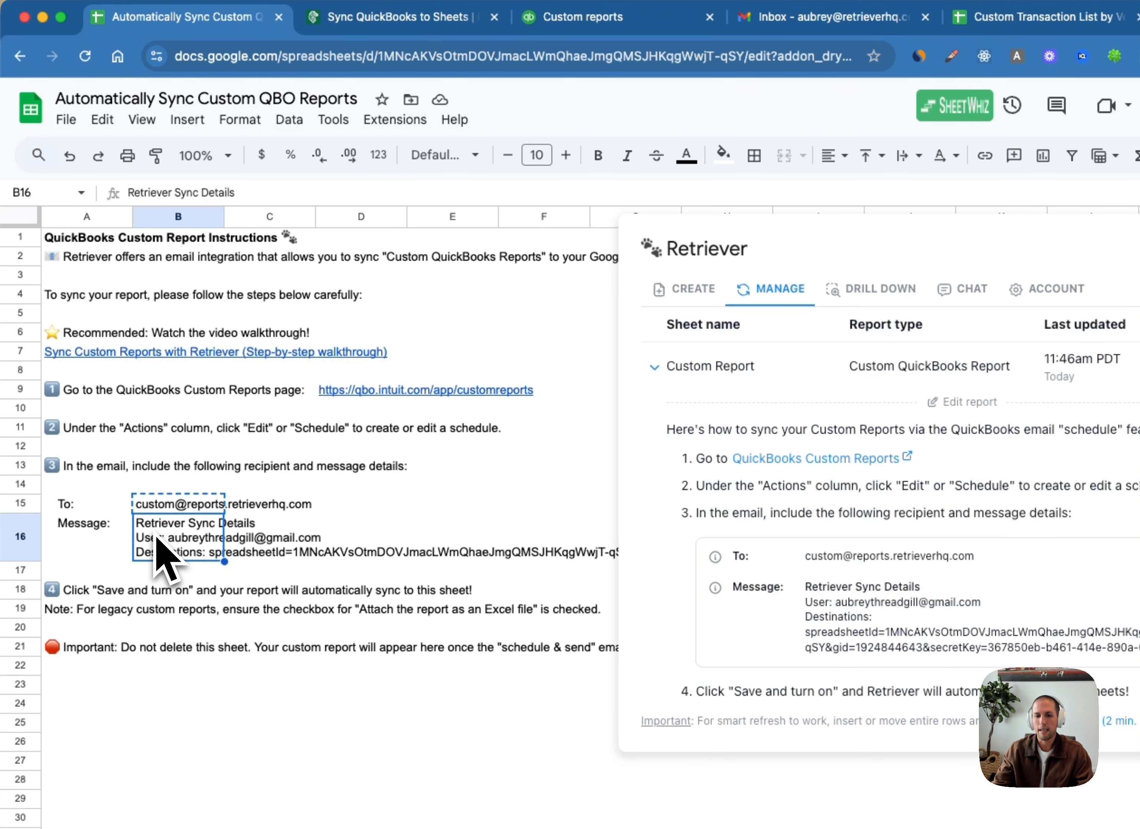
pyautogui.click(606, 21)
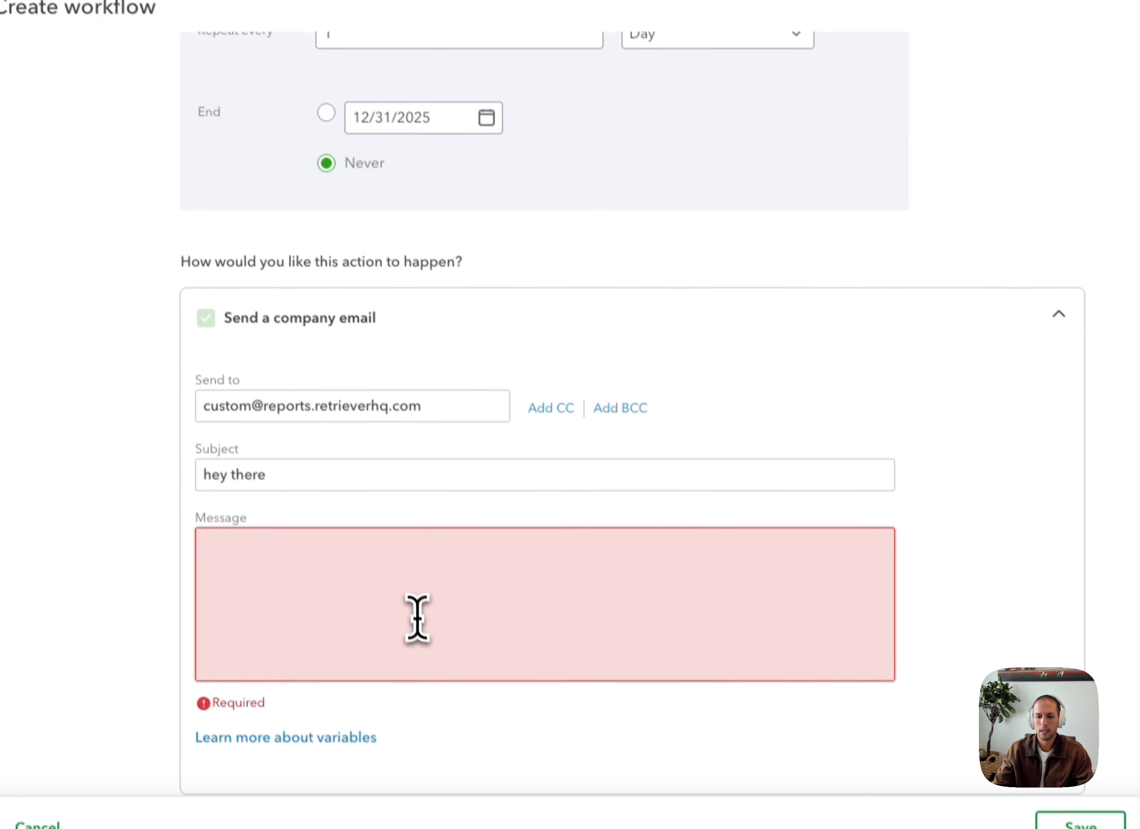
pyautogui.click(417, 618)
pyautogui.hotkey('ctrl', 'v')
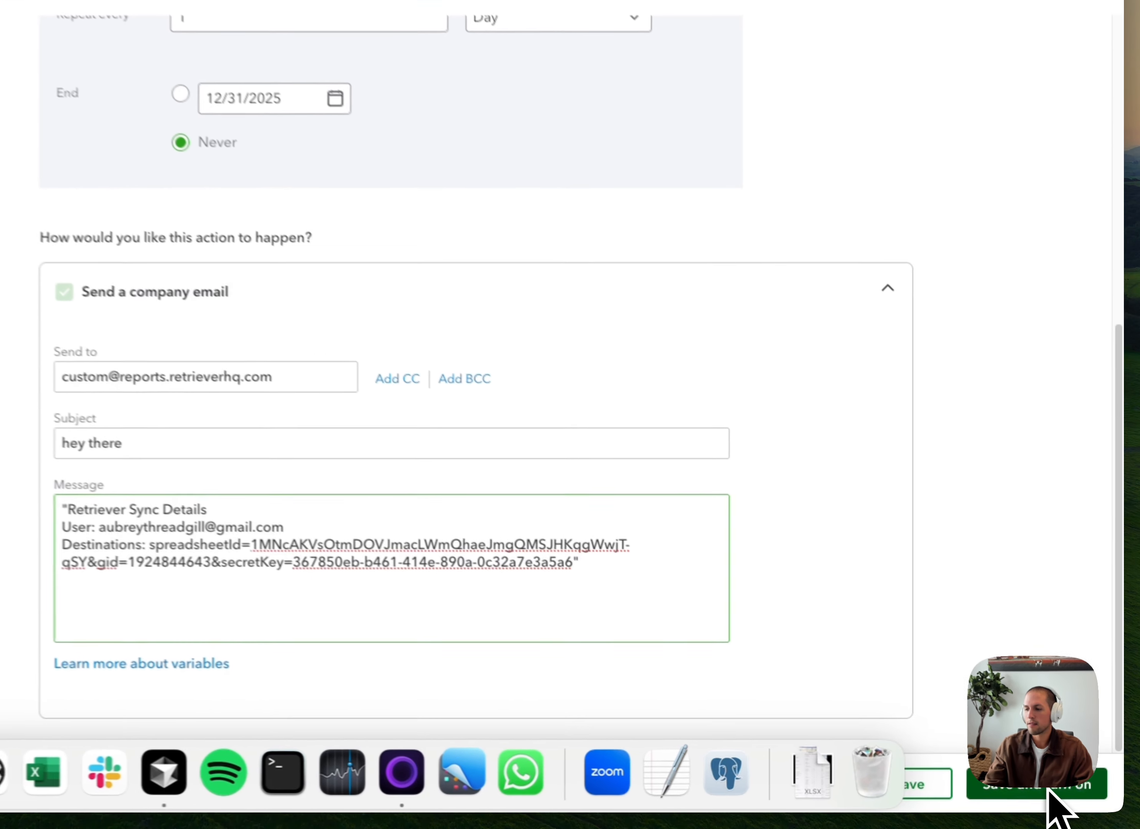
pyautogui.click(1058, 791)
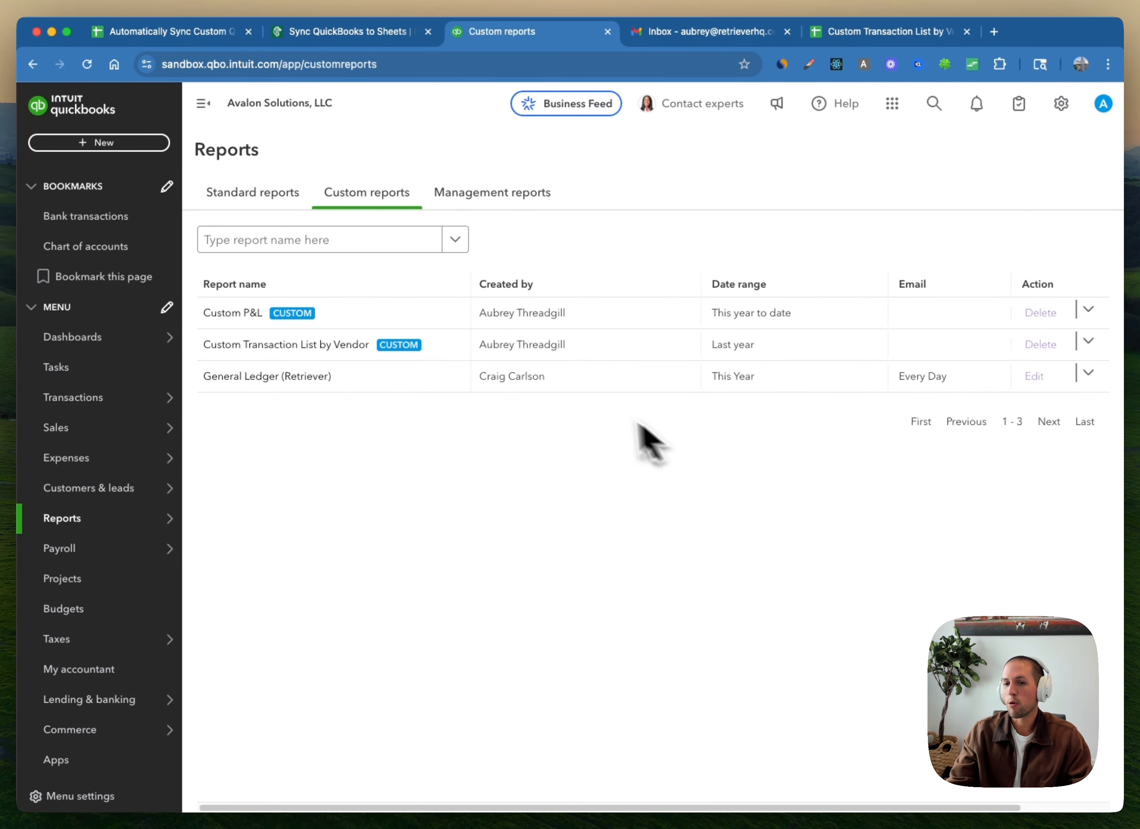
# - Open the General Ledger (Retriever) report for editing, check its email schedule, recipient, sync details and Excel attachment option, and save and close it
pyautogui.click(1035, 376)
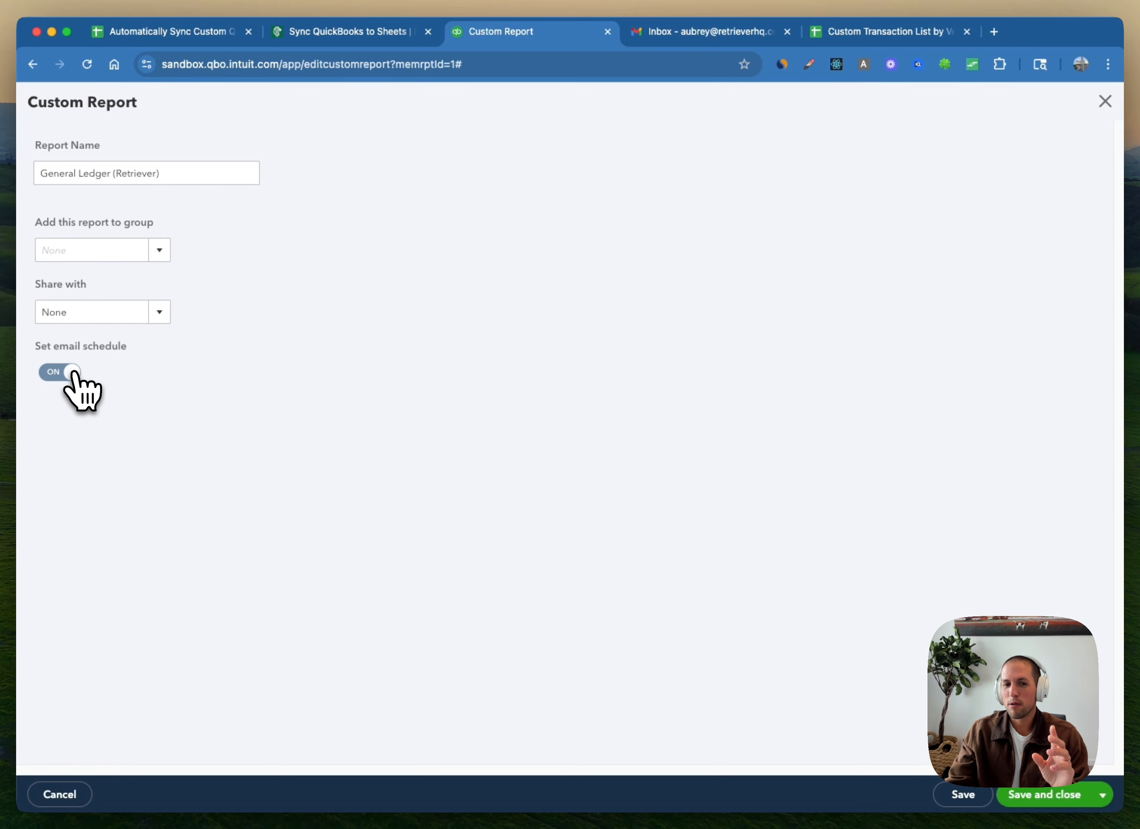
pyautogui.click(70, 372)
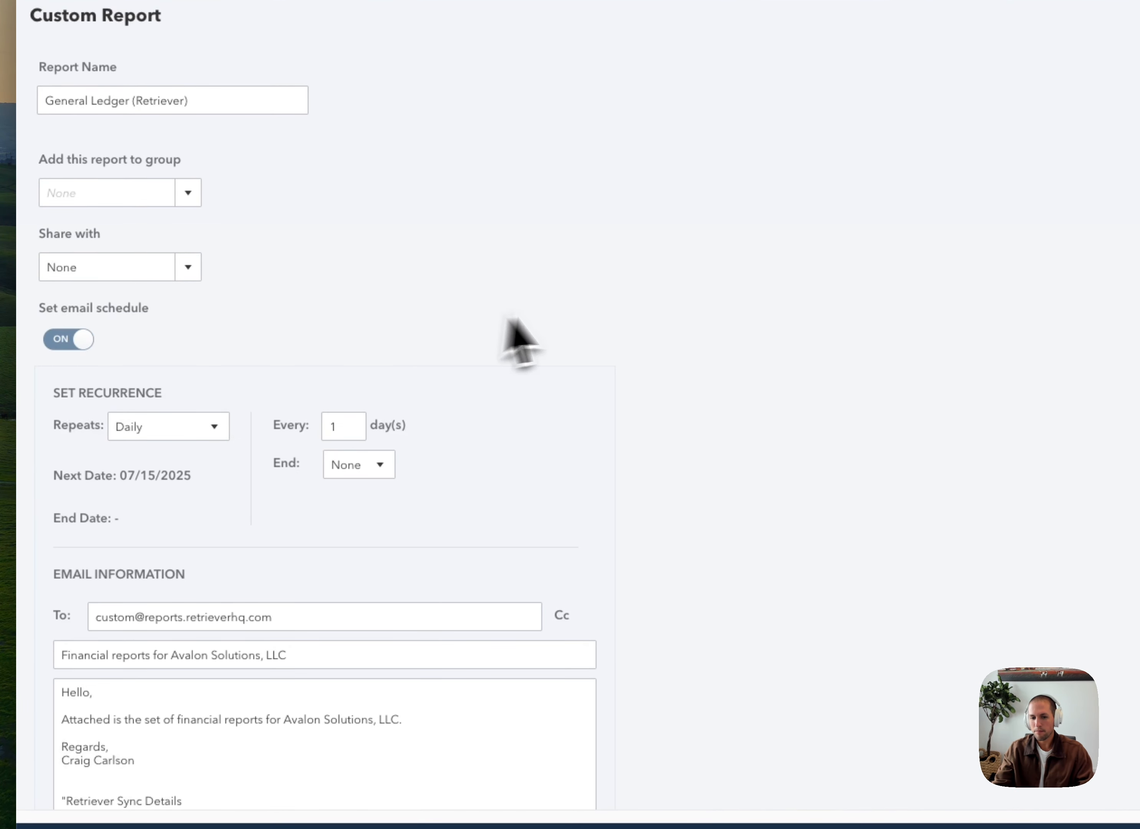
pyautogui.scroll(-4, 510, 336)
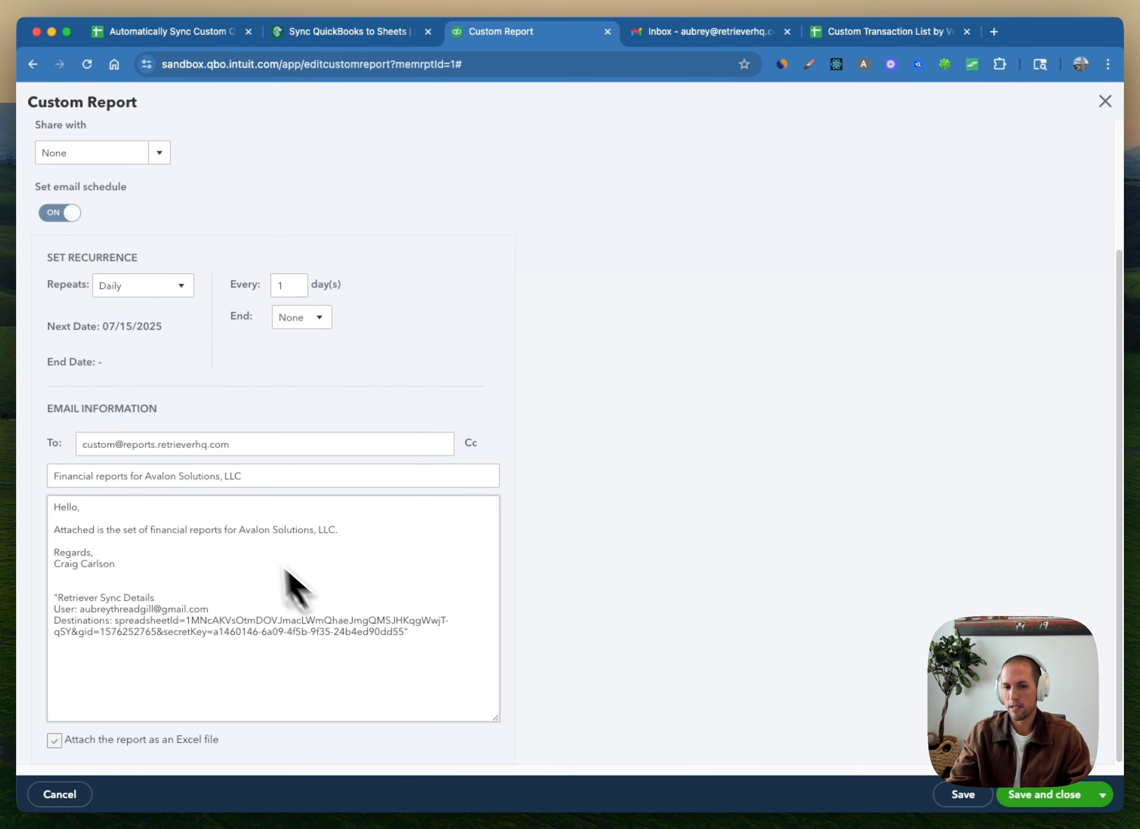
pyautogui.tripleClick(113, 442)
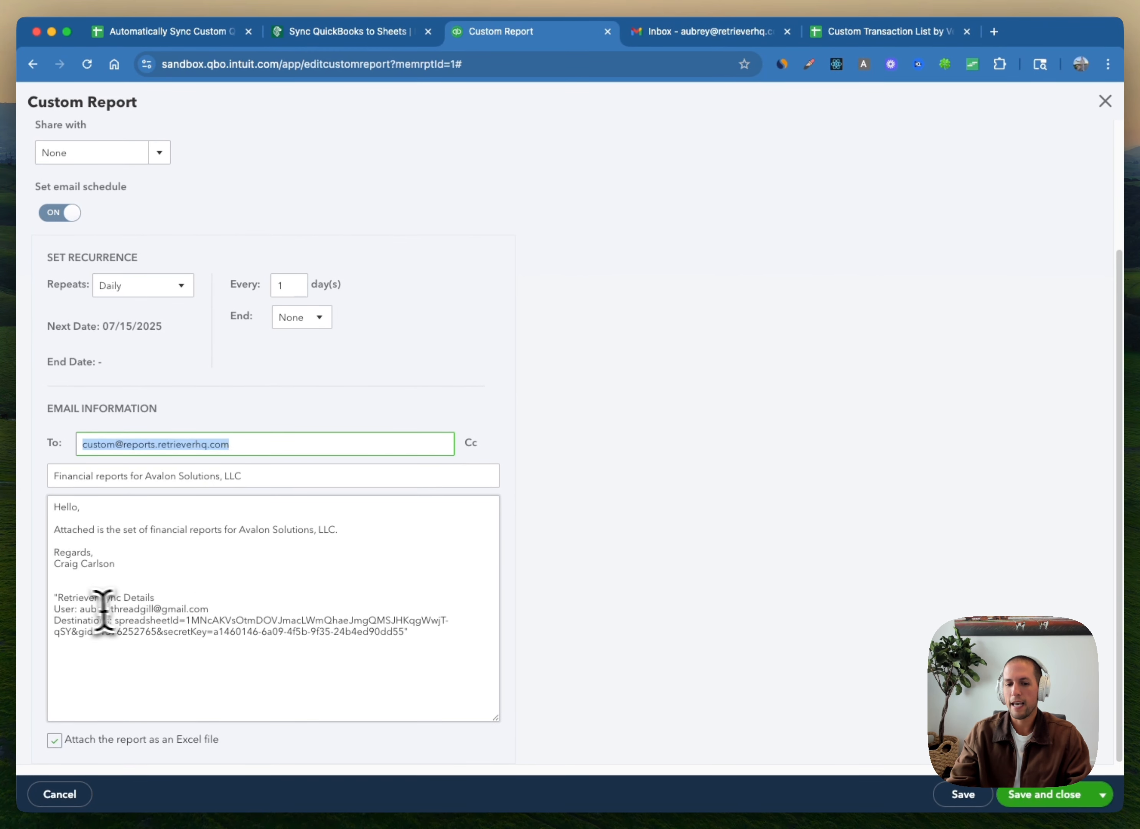
pyautogui.moveTo(59, 598); pyautogui.dragTo(395, 635)
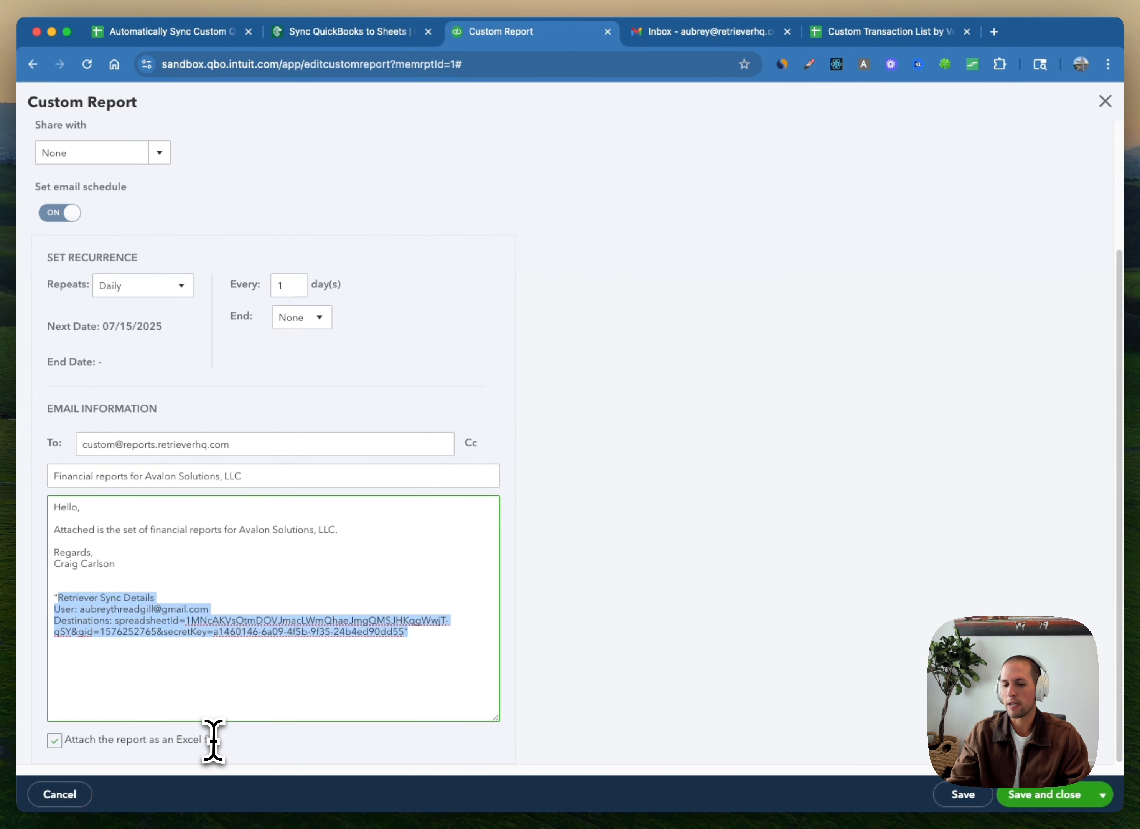
pyautogui.click(1075, 794)
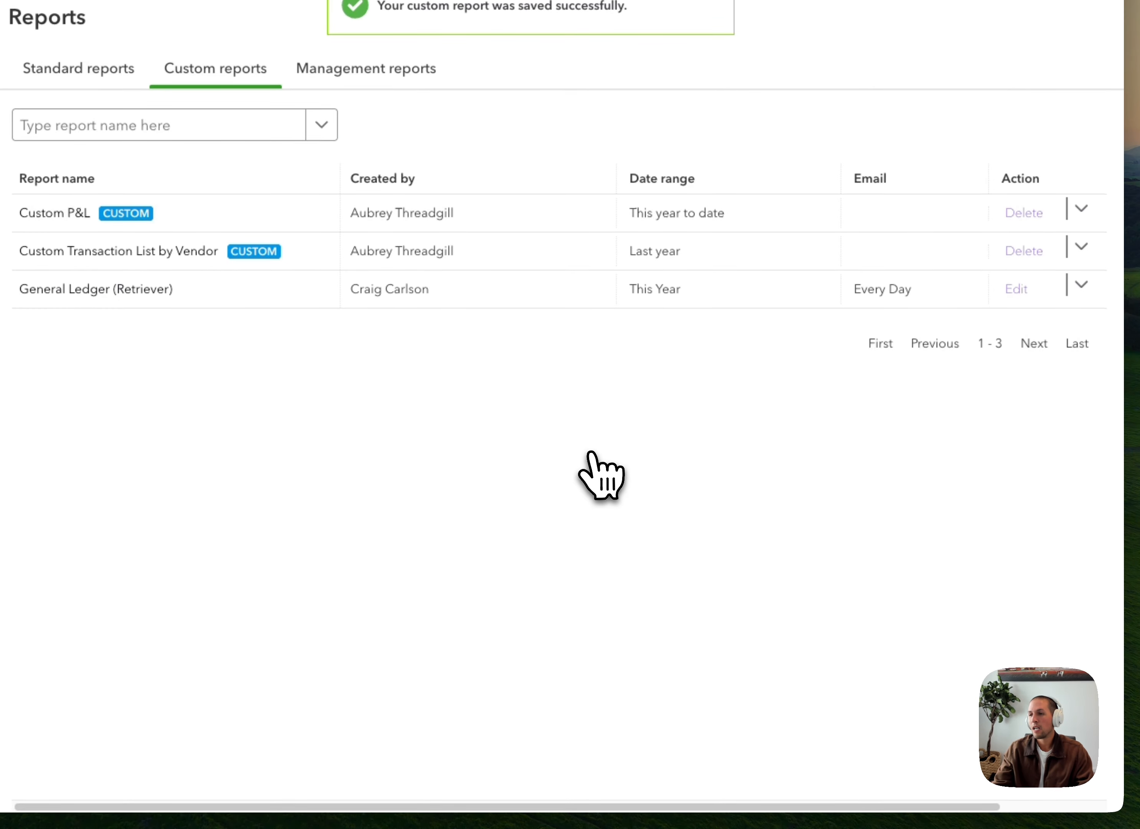
# - Switch to Gmail and address the new message containing the Custom Transaction List by Vendor attachment to Retriever's custom reports email
pyautogui.click(209, 29)
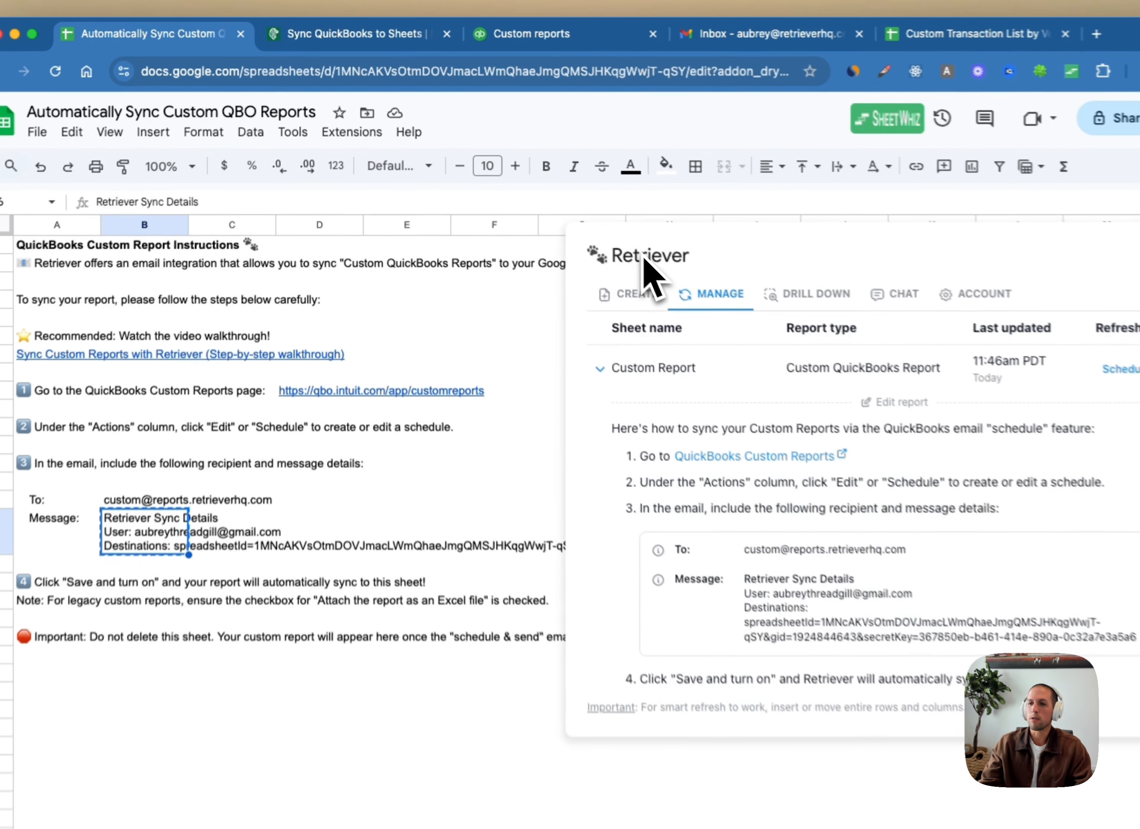
pyautogui.moveTo(618, 222); pyautogui.dragTo(296, 240)
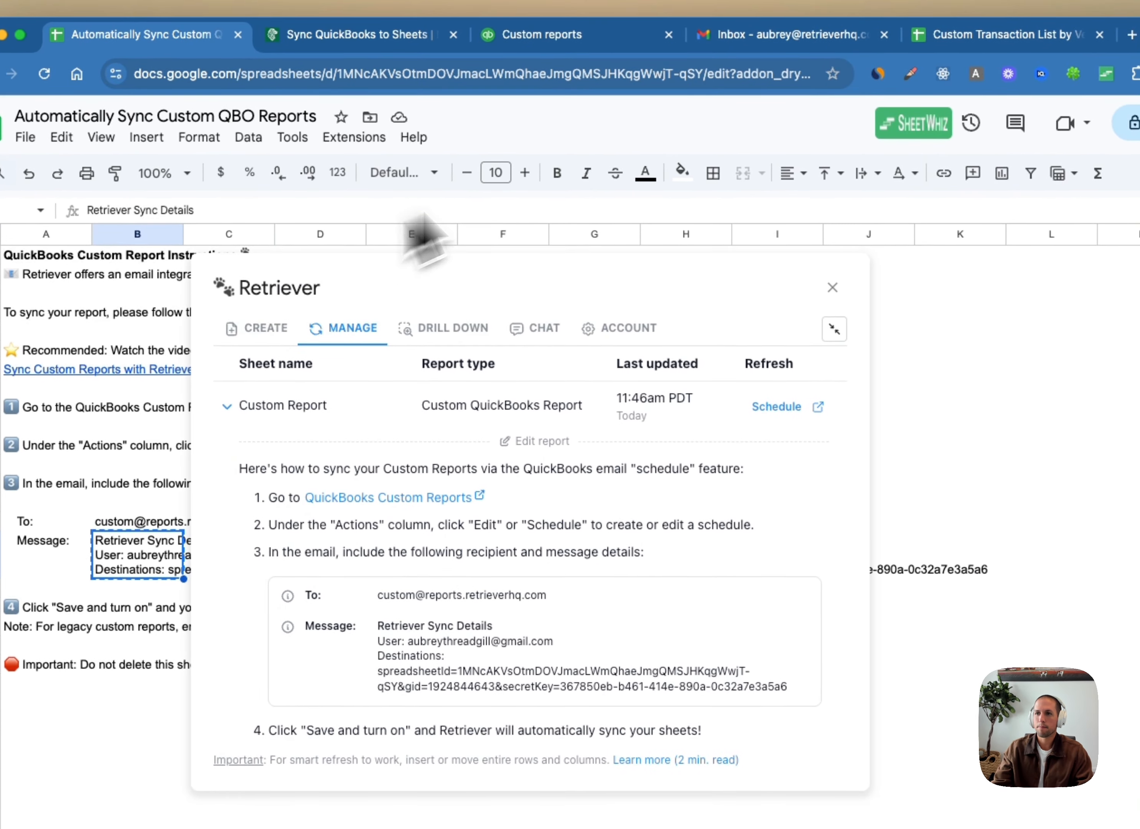
pyautogui.click(740, 41)
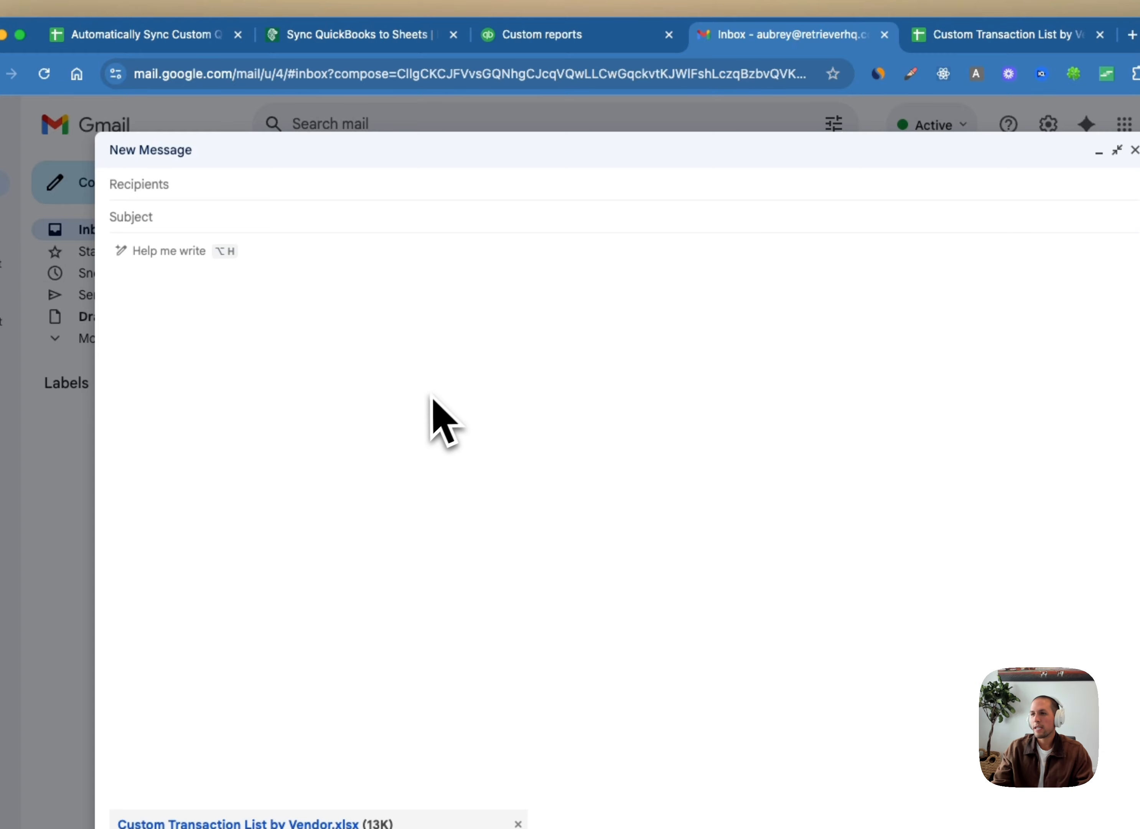
pyautogui.click(198, 186)
pyautogui.write('cus')
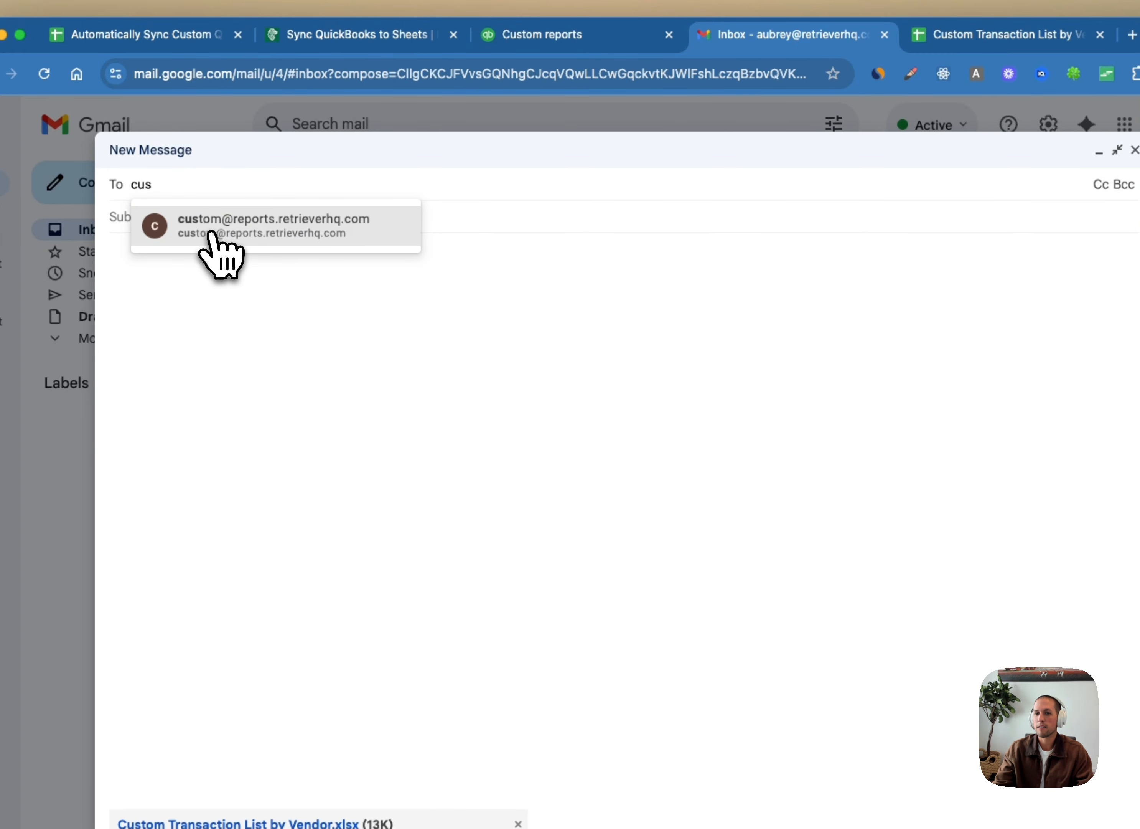
pyautogui.click(211, 232)
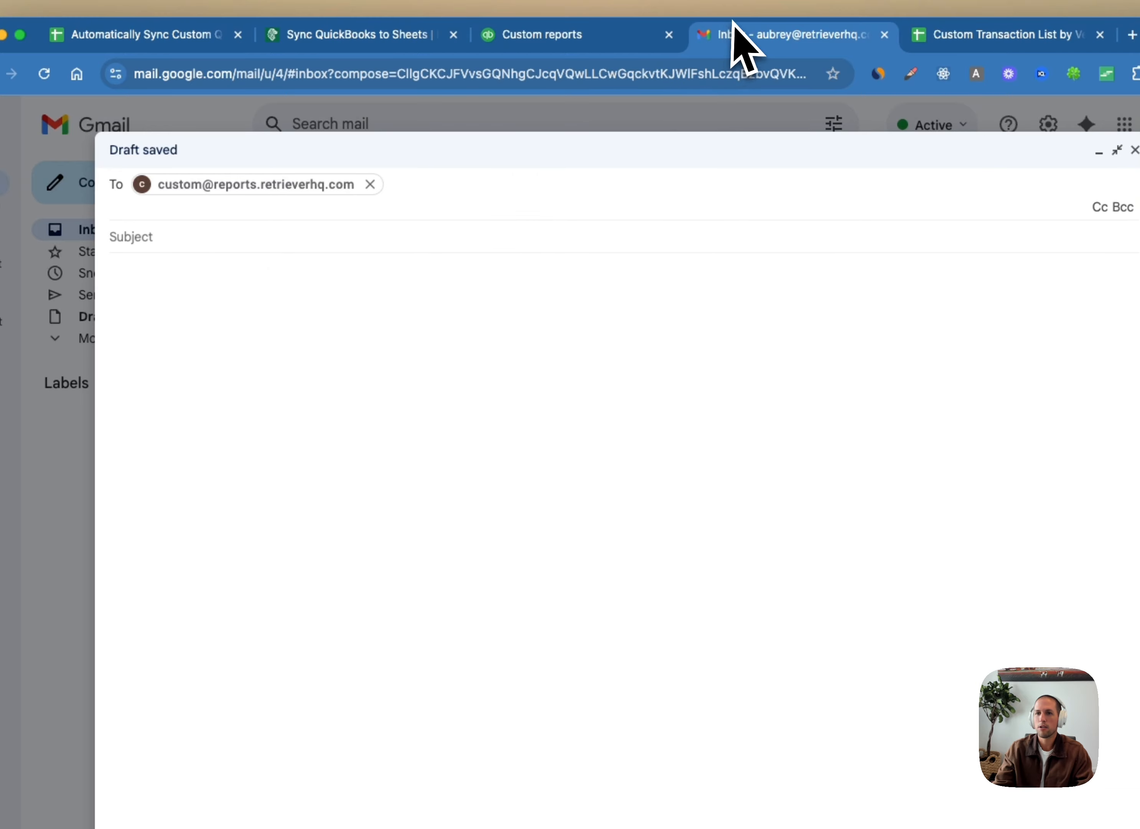
# - Copy the Retriever sync details, including the secret key, from the spreadsheet into the Gmail message body, check the attached report's contents, and send the message
pyautogui.click(206, 35)
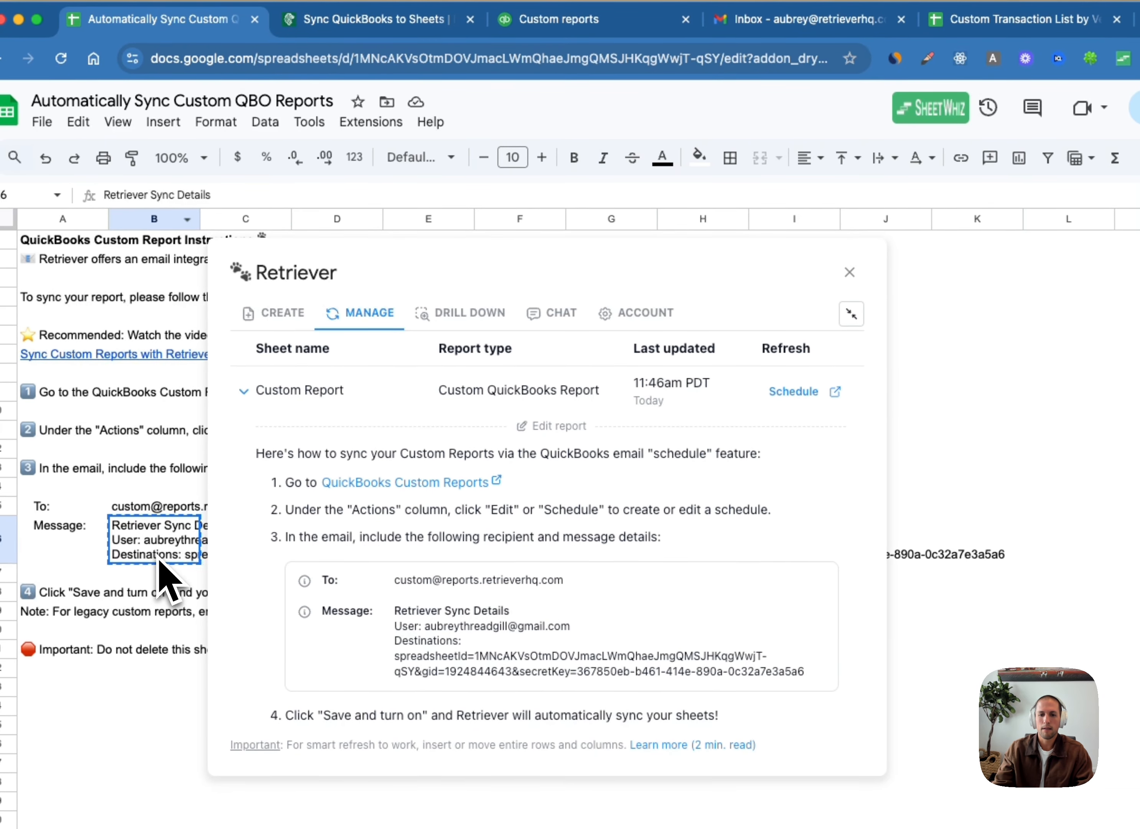
pyautogui.click(826, 19)
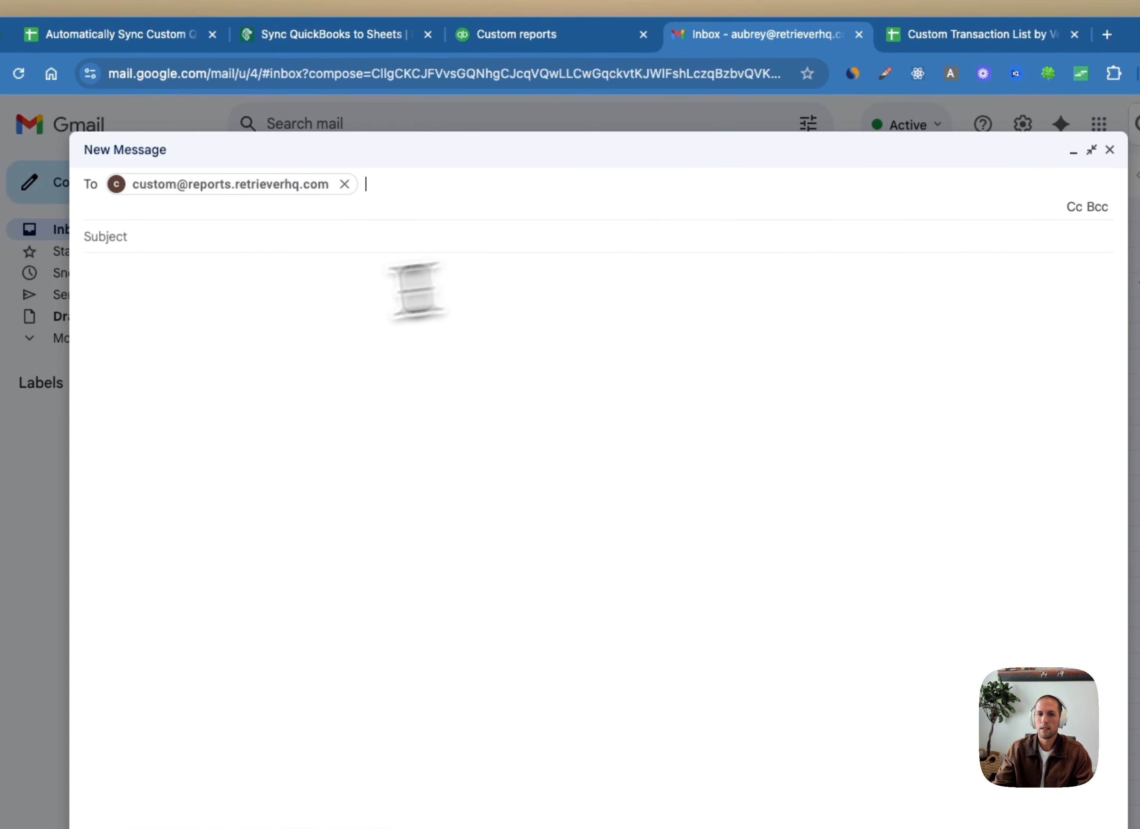
pyautogui.press('super+v')
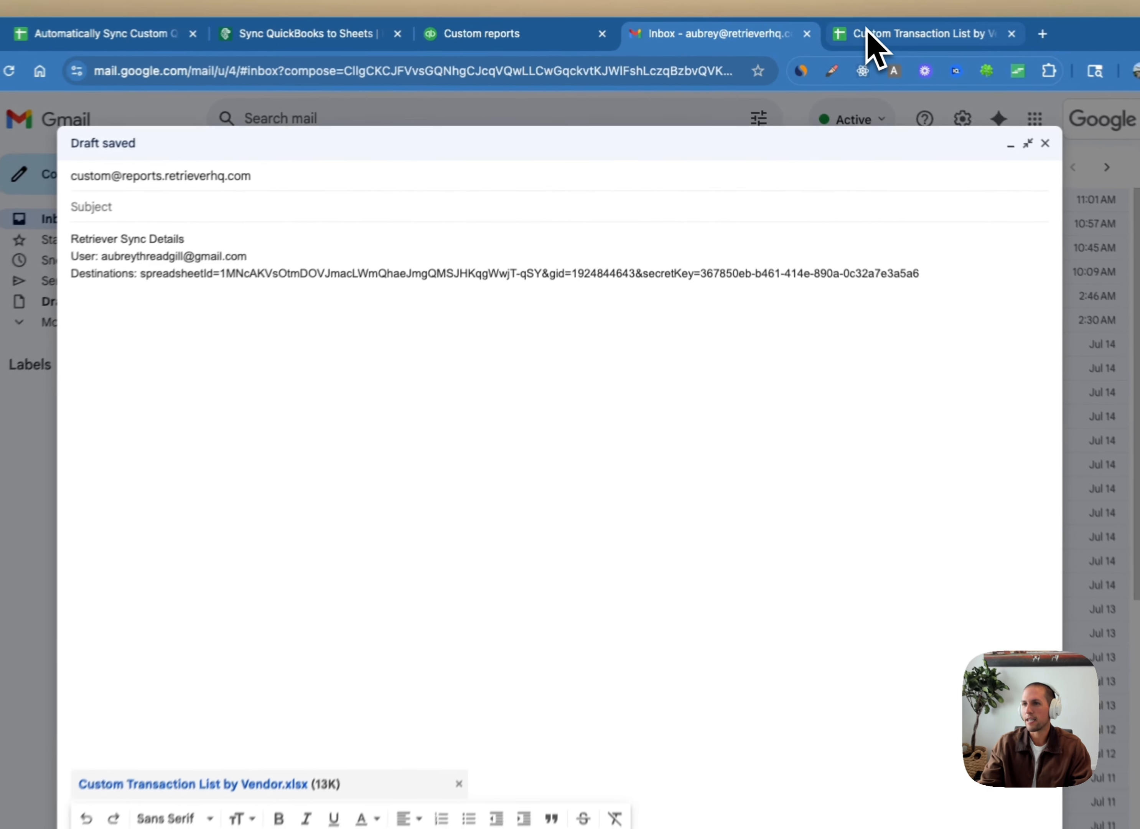
pyautogui.click(867, 30)
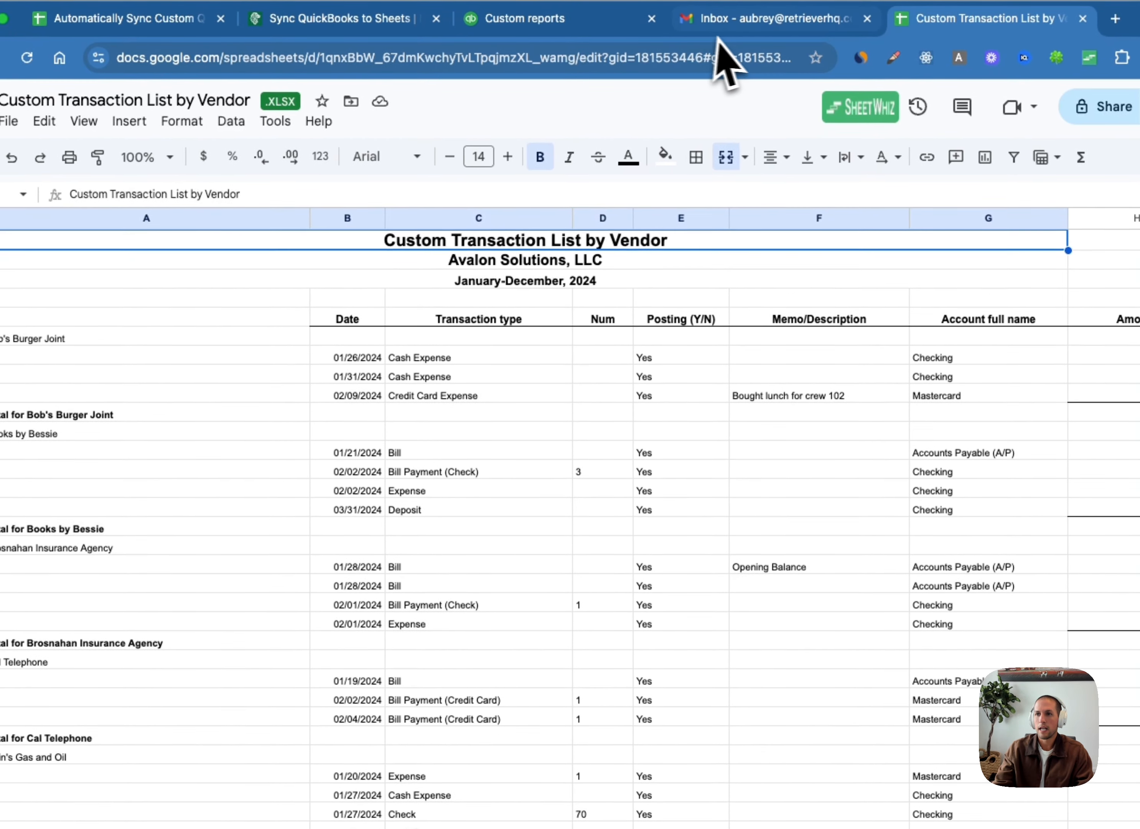
pyautogui.click(635, 35)
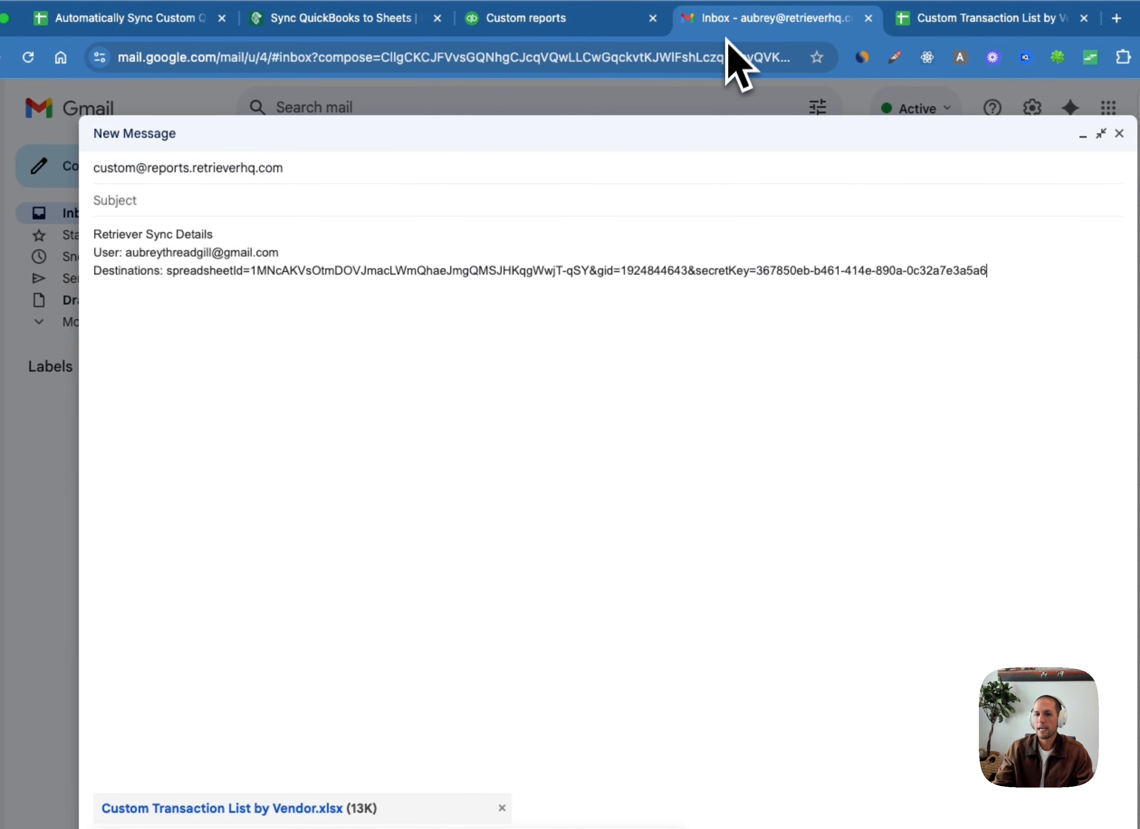
pyautogui.click(163, 815)
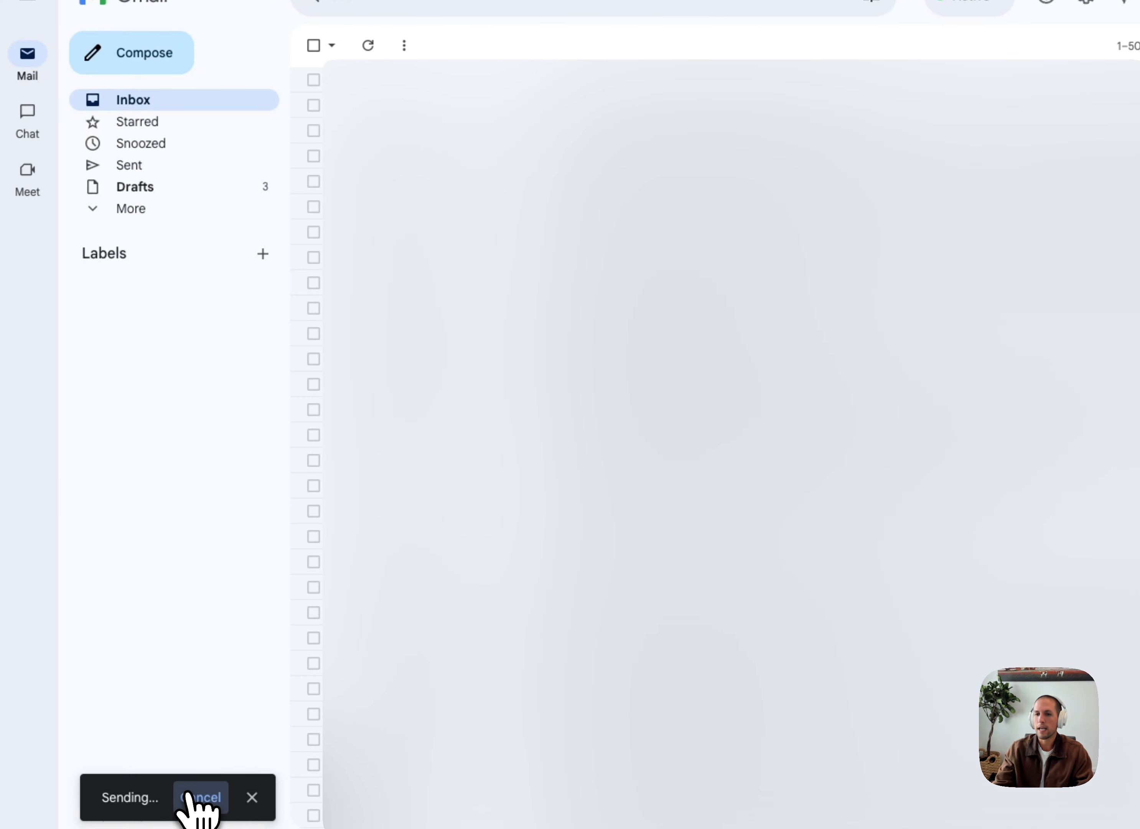
# - Return to the Automatically Sync Custom QBO Reports spreadsheet, collapse the Retriever window and move it clear of the instructions
pyautogui.click(165, 30)
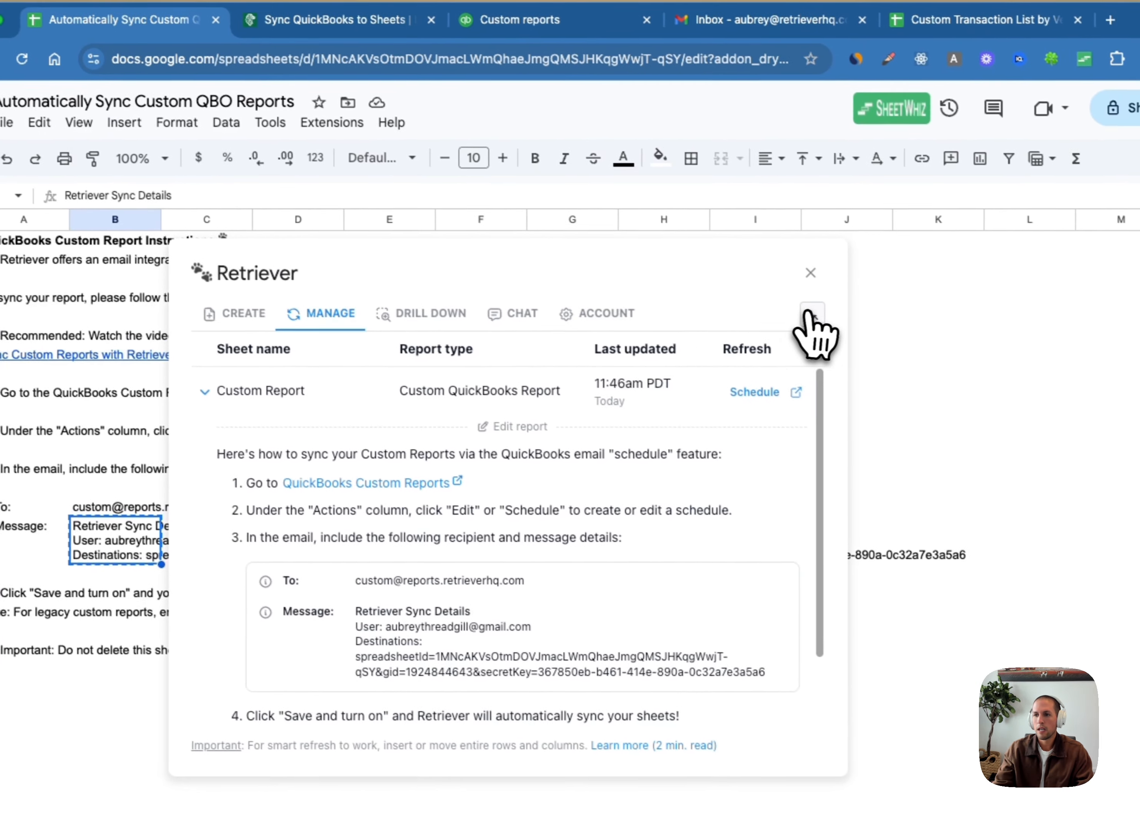
pyautogui.click(859, 330)
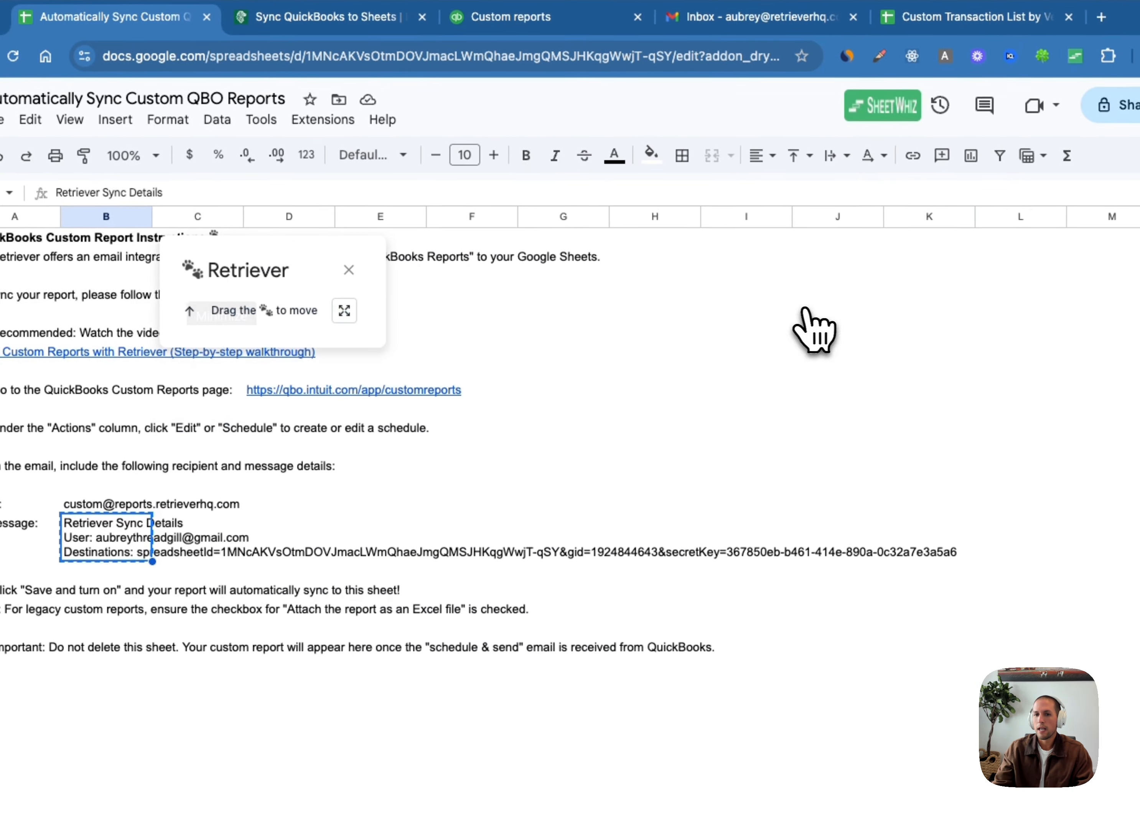
pyautogui.moveTo(315, 274); pyautogui.dragTo(824, 325)
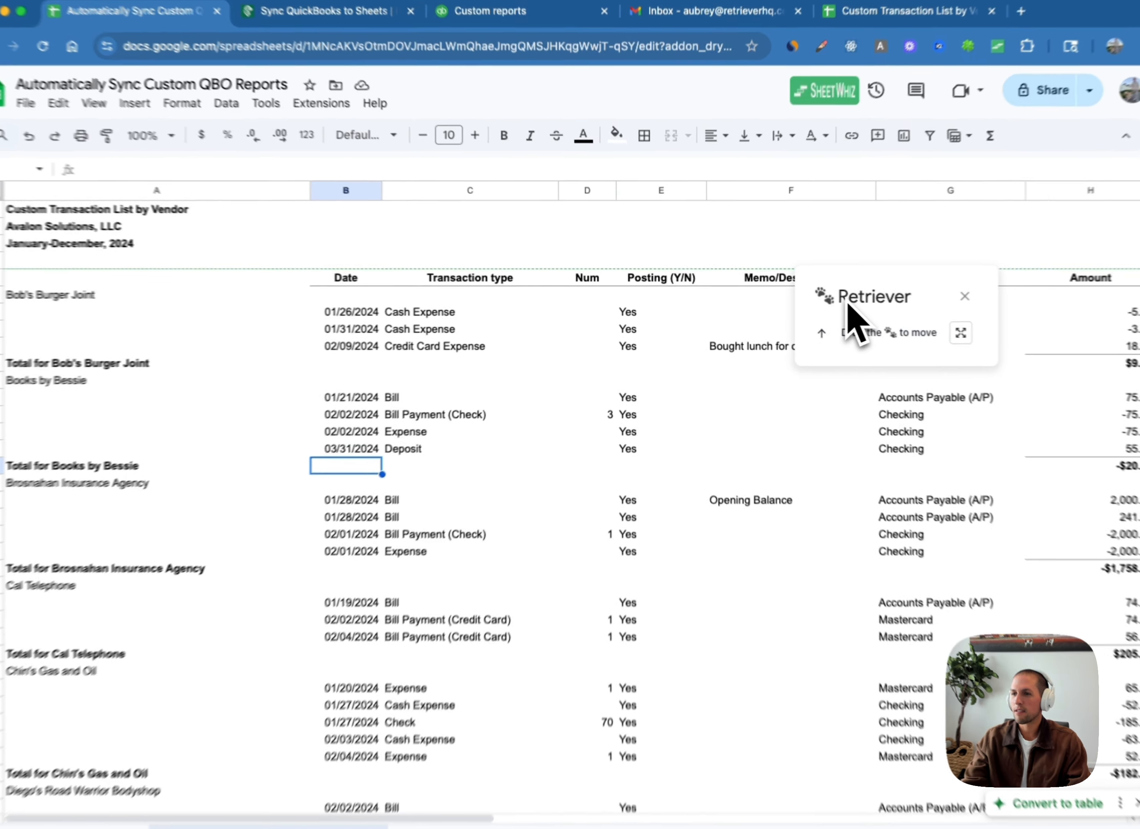
# - Reposition and expand the Retriever window, and reload its managed reports to check the Custom Transaction List by Vendor entry
pyautogui.moveTo(813, 296); pyautogui.dragTo(393, 301)
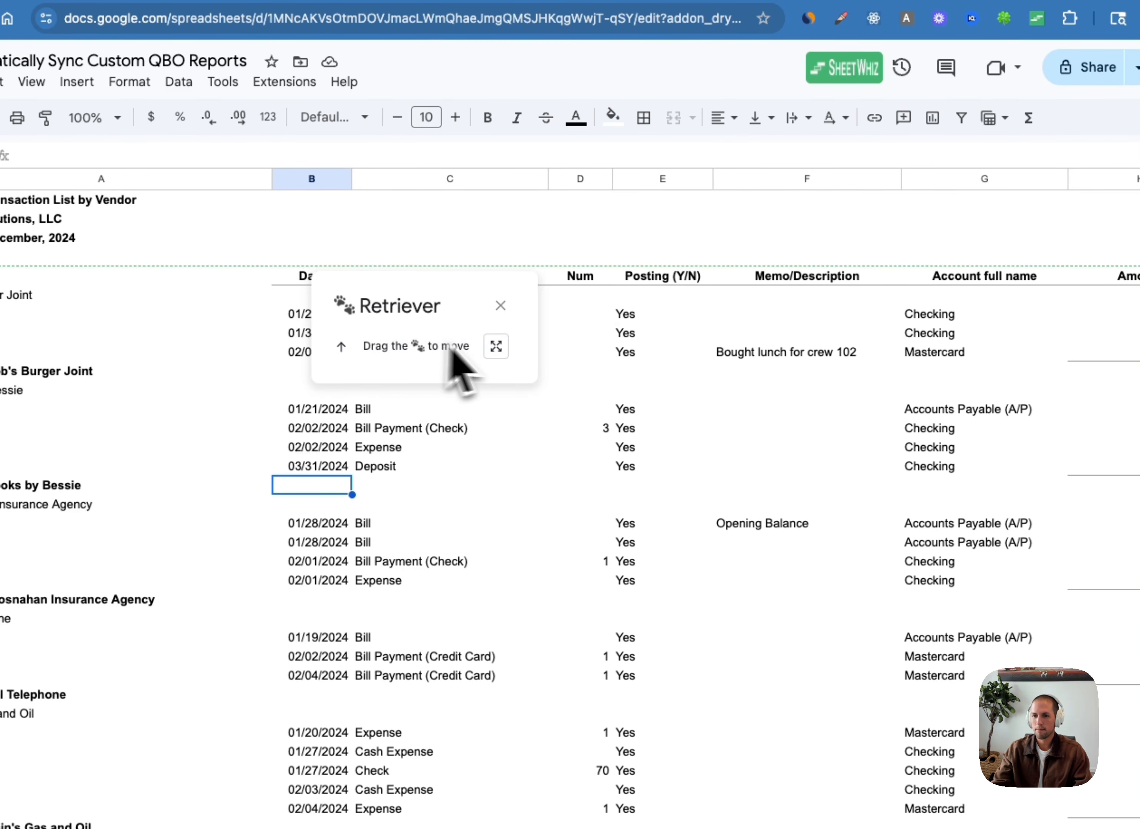
pyautogui.click(496, 347)
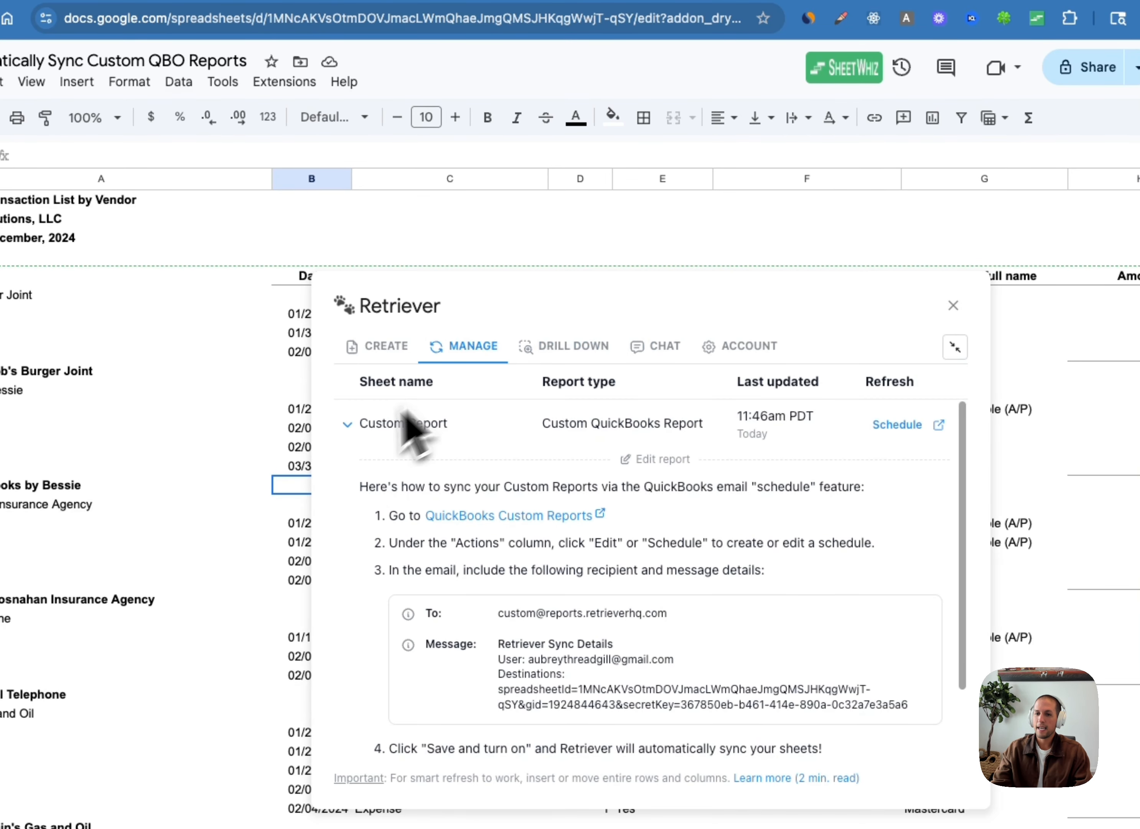
pyautogui.click(381, 346)
pyautogui.click(473, 348)
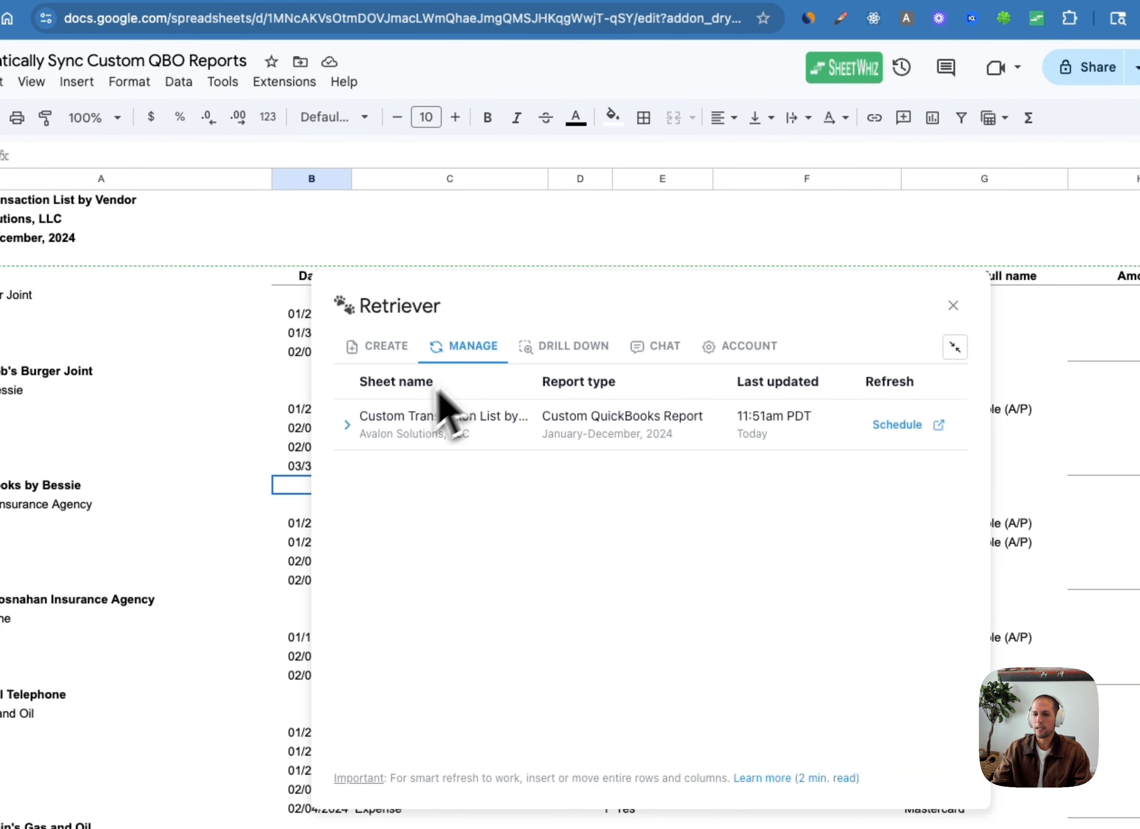